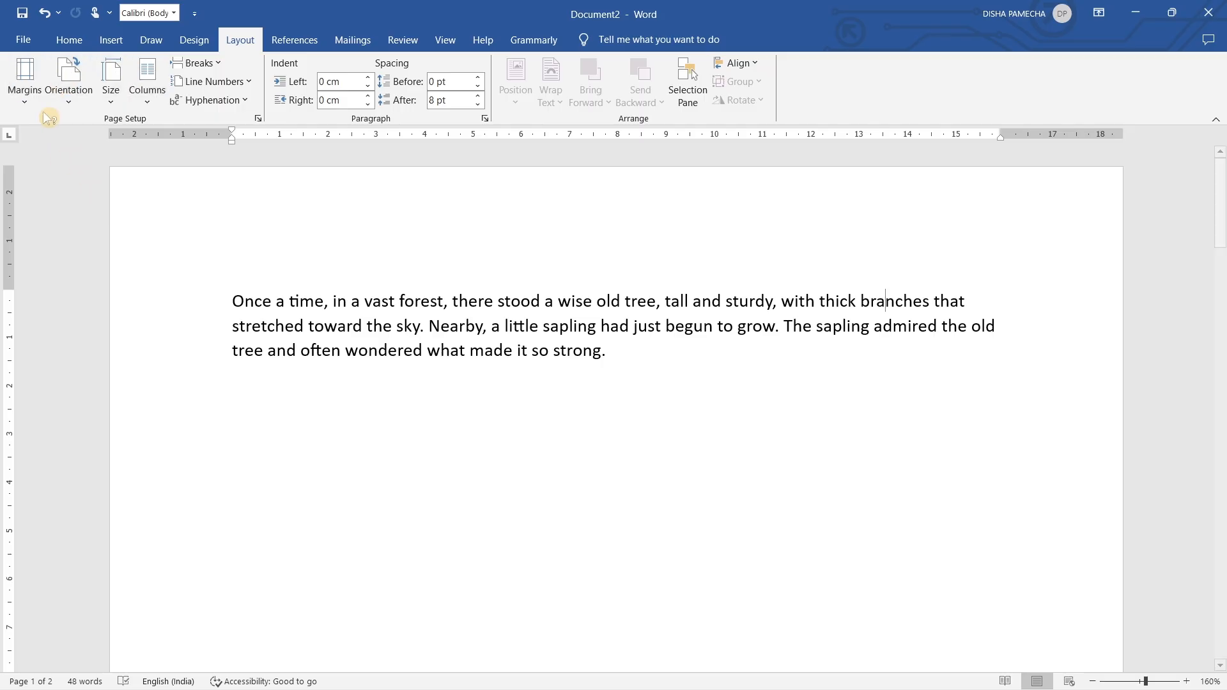
- Change the page orientation of the document to Landscape
{"action": "left_click", "coordinate": [26, 90]}
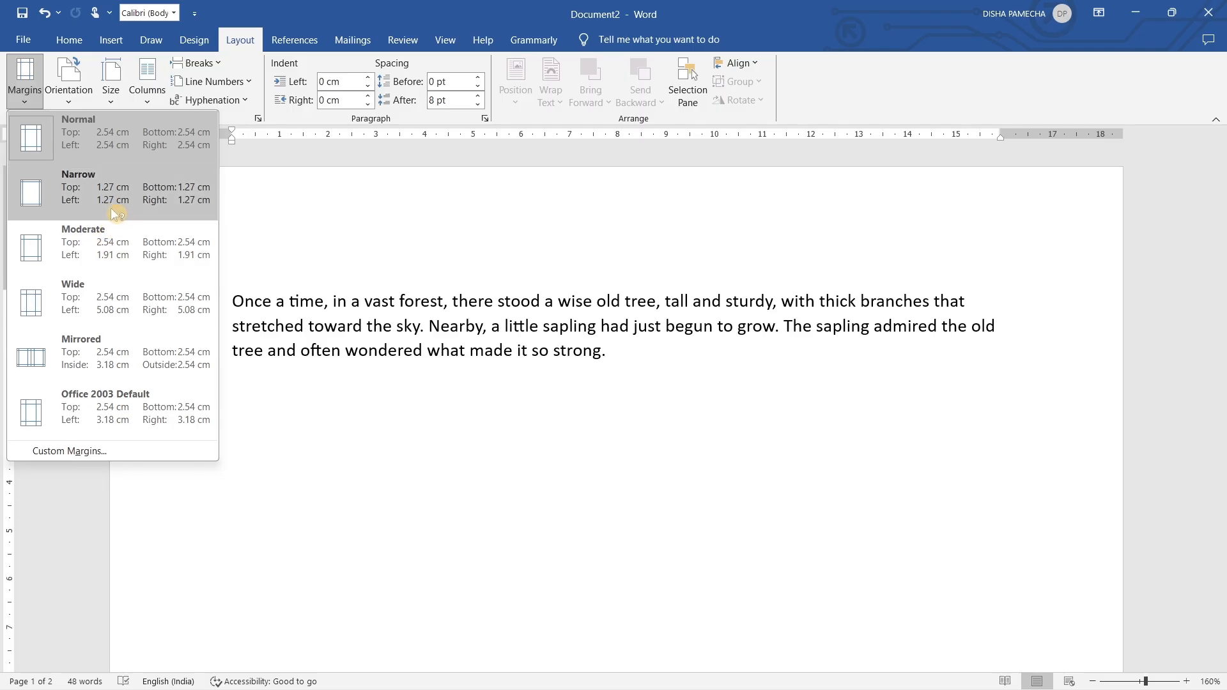
{"action": "left_click", "coordinate": [58, 107]}
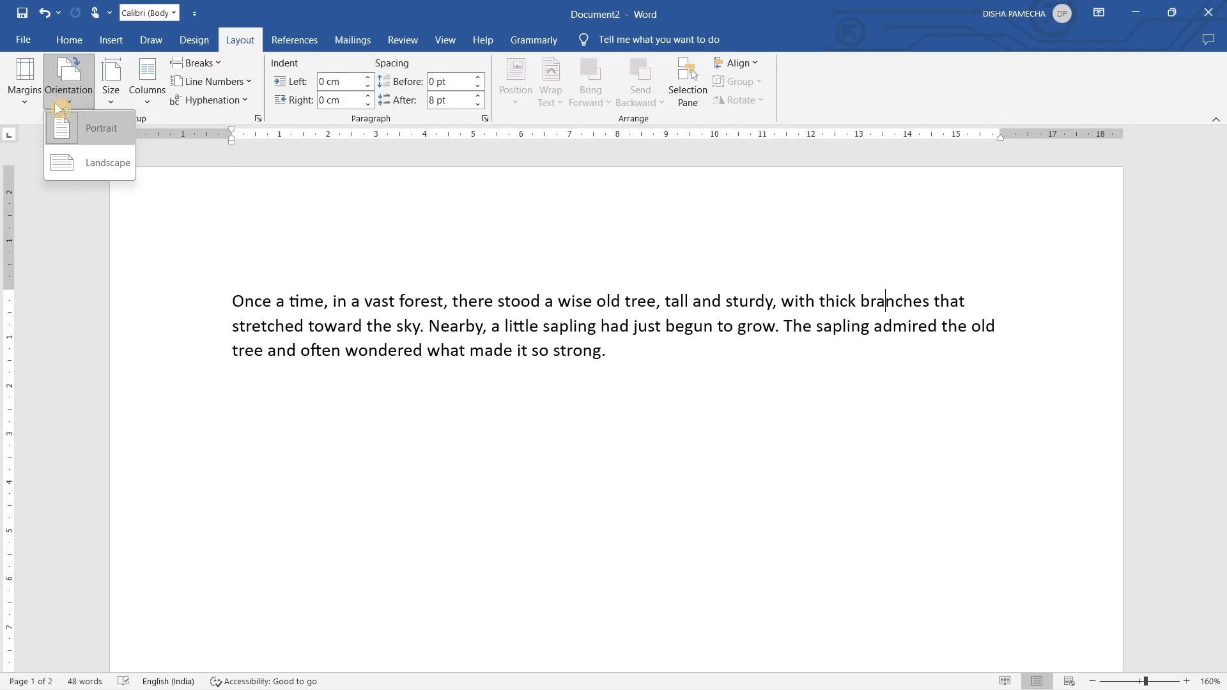
{"action": "left_click", "coordinate": [72, 162]}
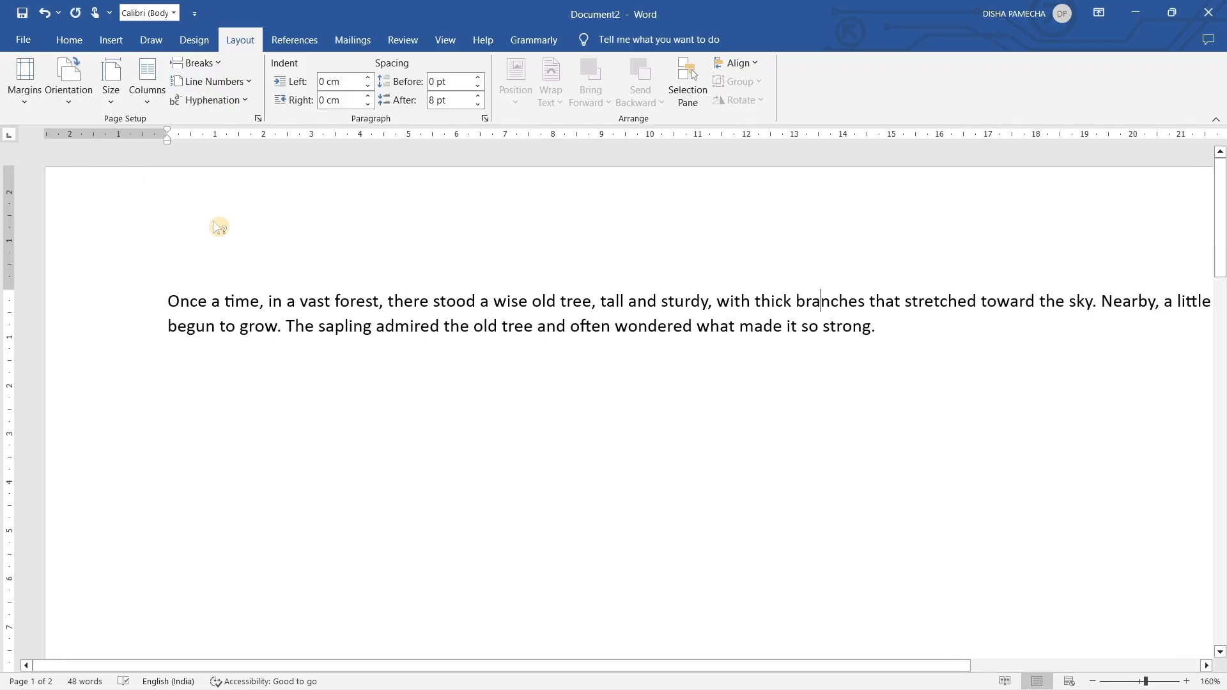
{"action": "left_click", "coordinate": [108, 96]}
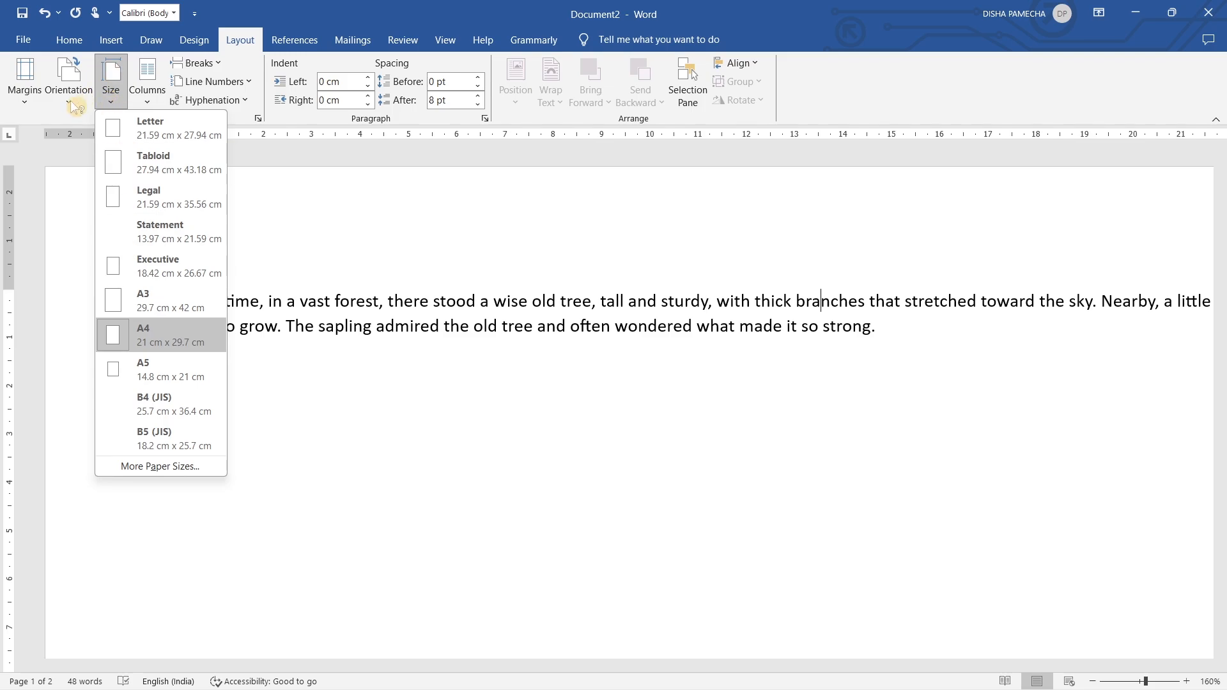
{"action": "left_click", "coordinate": [74, 103]}
{"action": "left_click", "coordinate": [102, 162]}
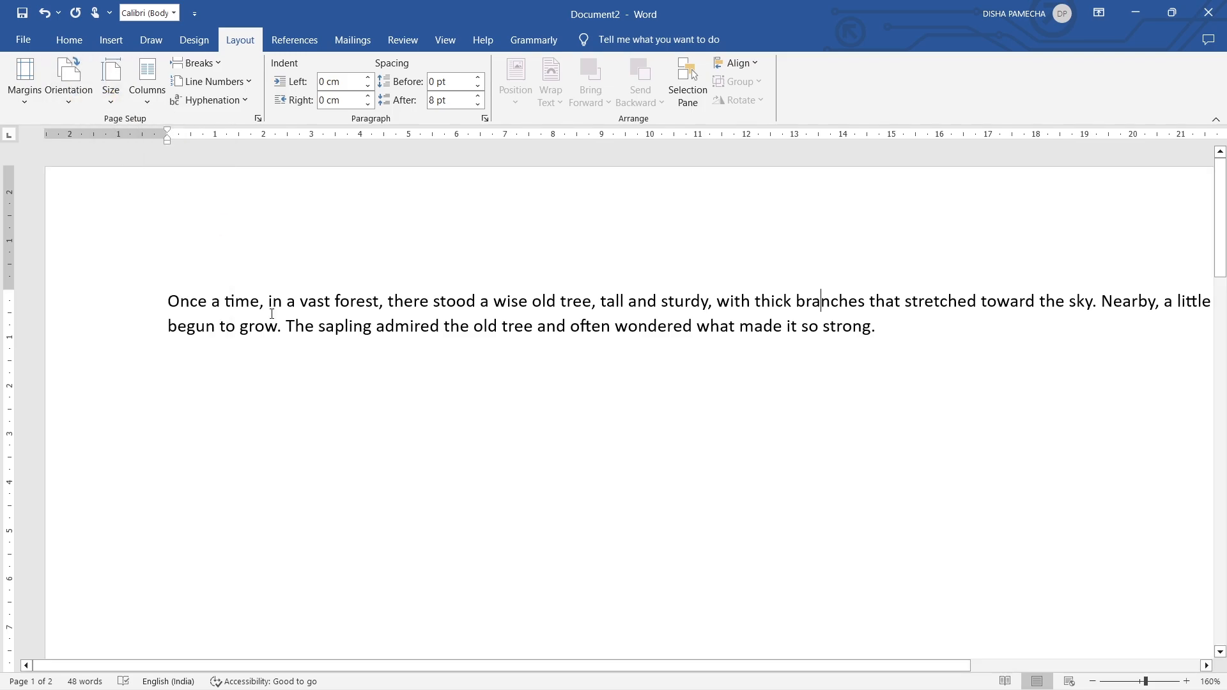
{"action": "scroll", "coordinate": [272, 314], "scroll_direction": "up", "scroll_amount": 3}
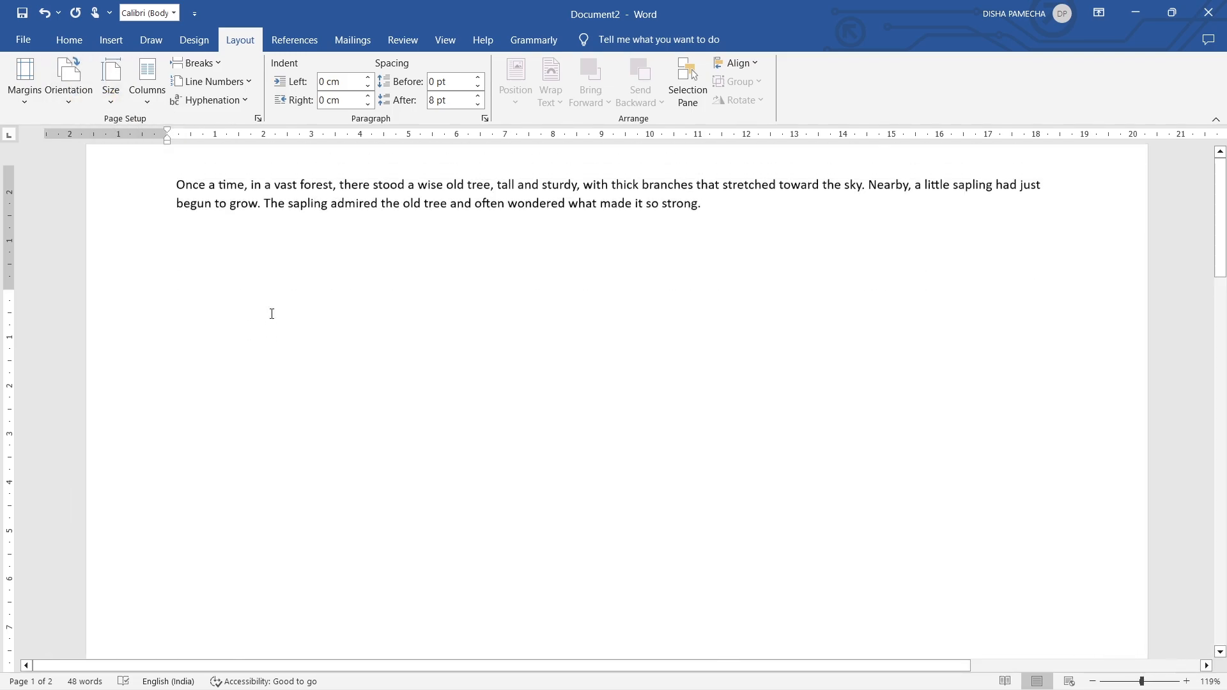
- Arrange the document's entire text in two columns
{"action": "left_click", "coordinate": [111, 90]}
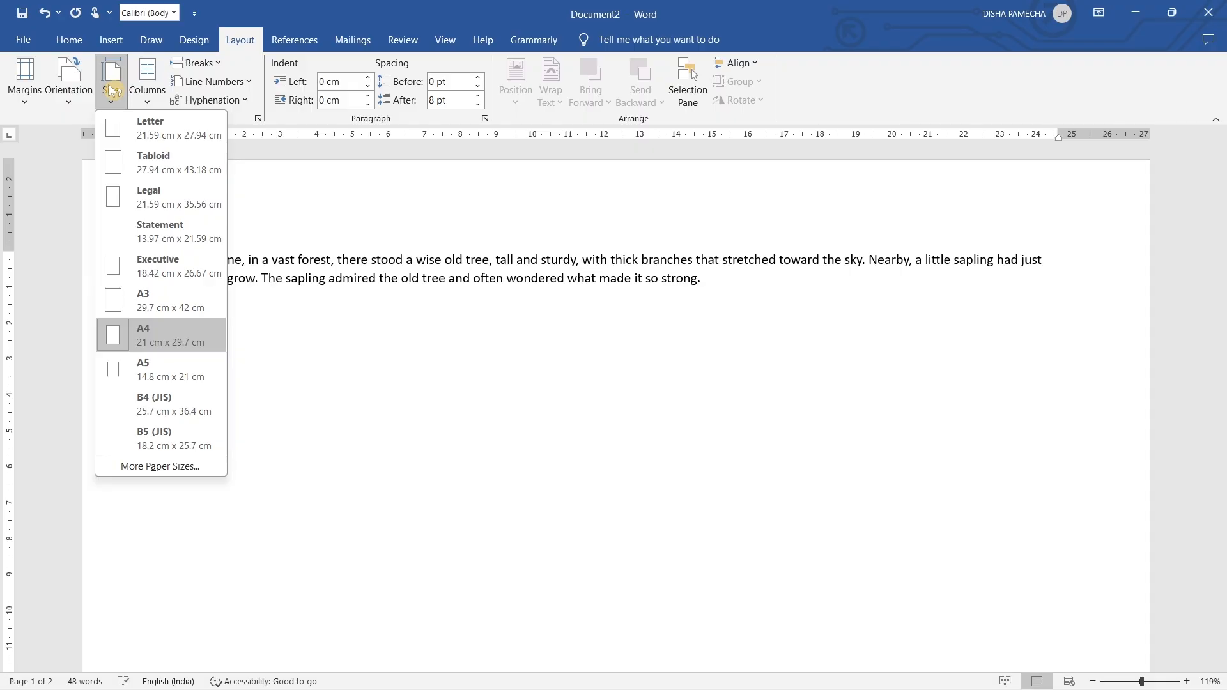
{"action": "left_click", "coordinate": [149, 102]}
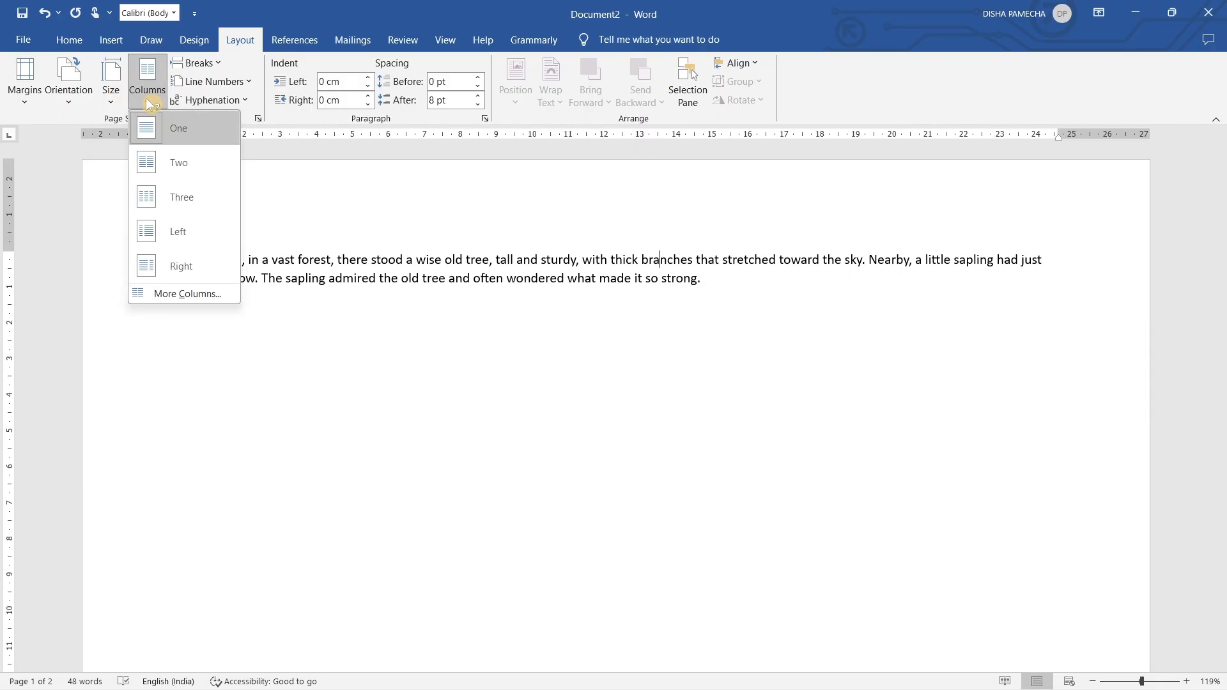
{"action": "left_click", "coordinate": [512, 249]}
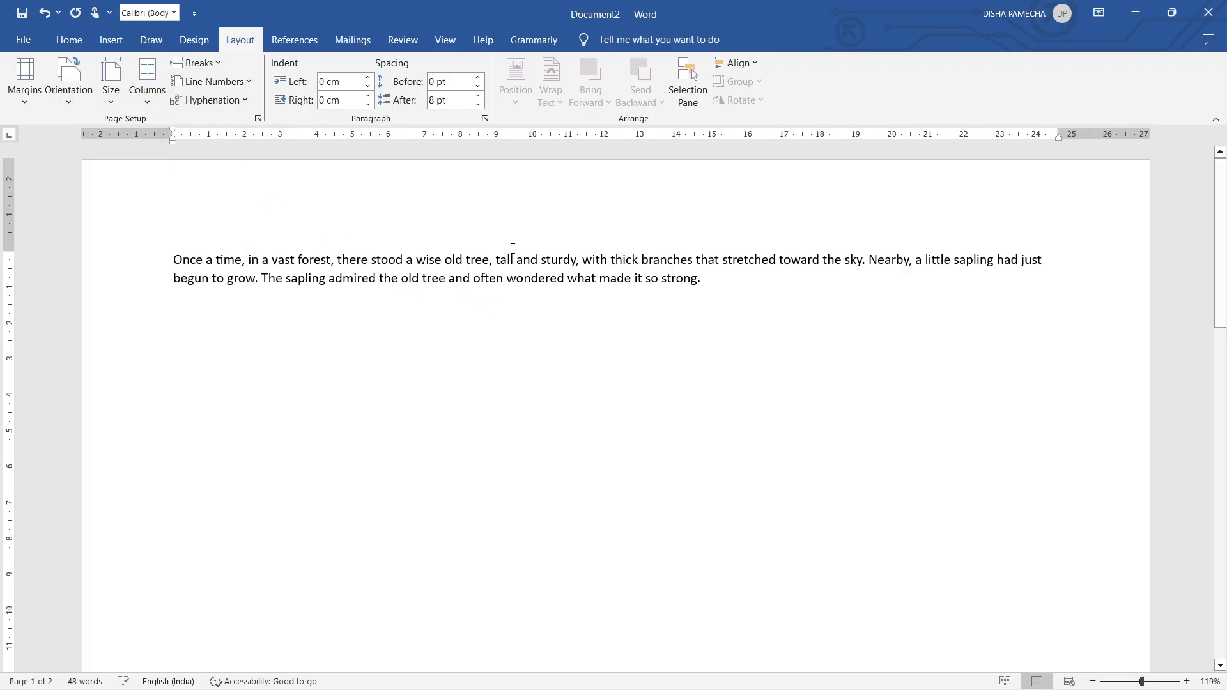
{"action": "key", "text": "ctrl+a"}
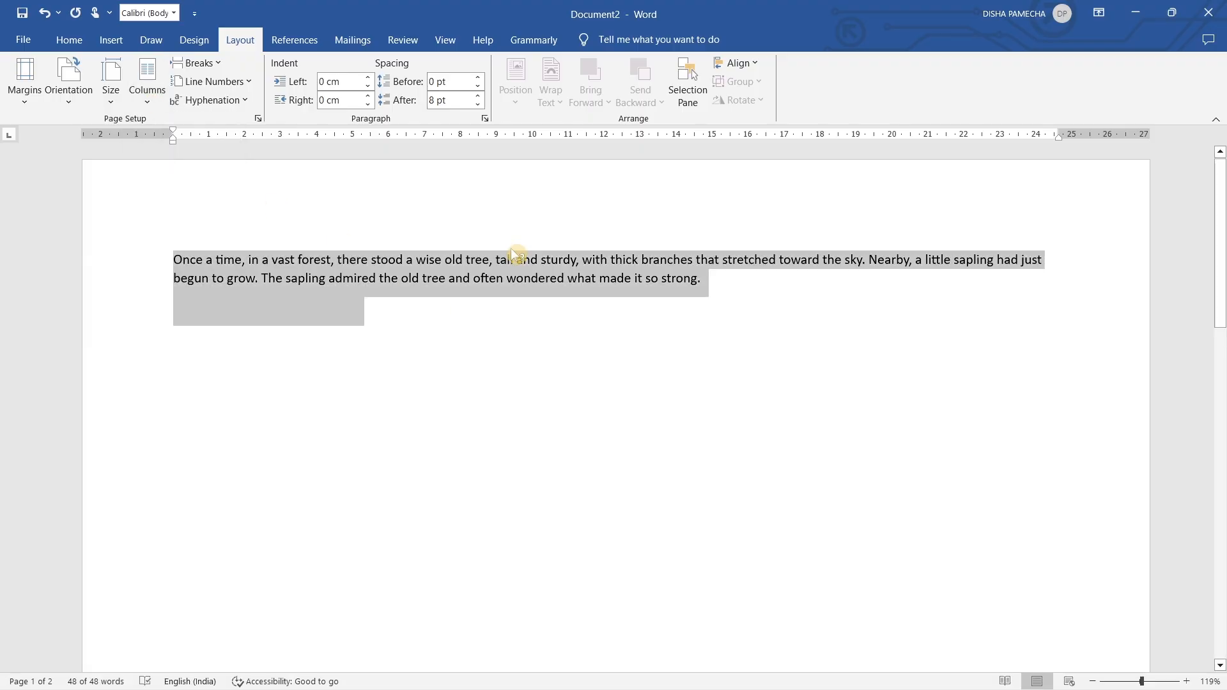
{"action": "left_click", "coordinate": [147, 96]}
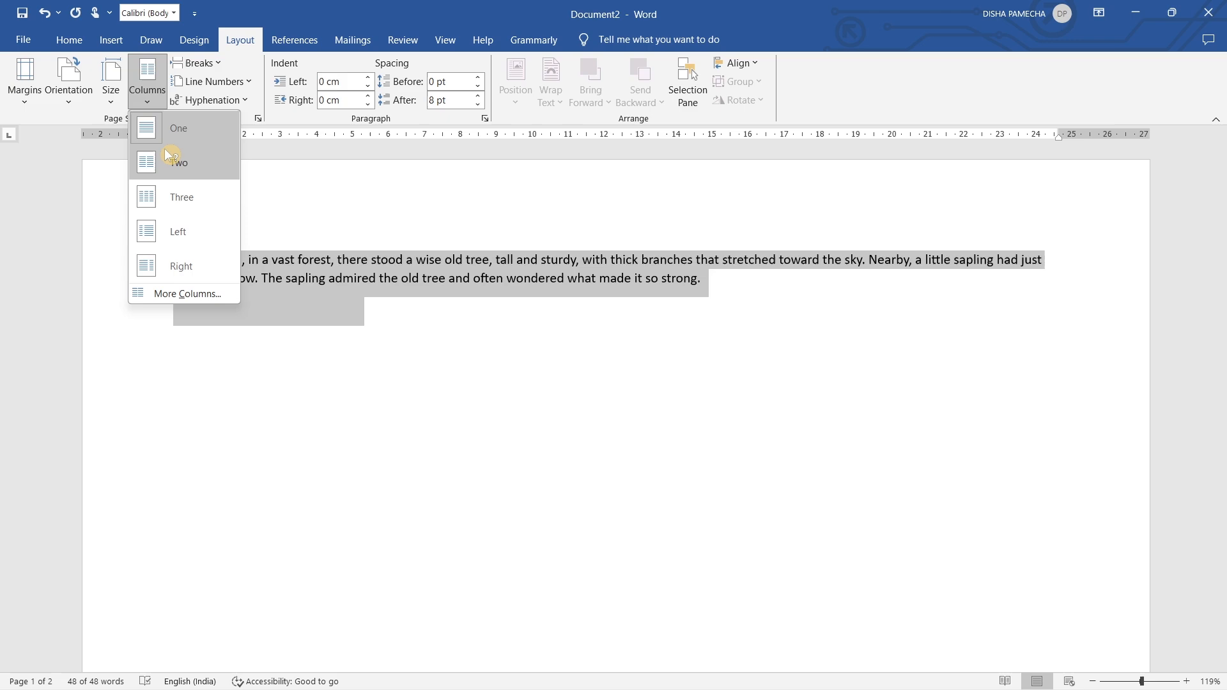
{"action": "left_click", "coordinate": [198, 163]}
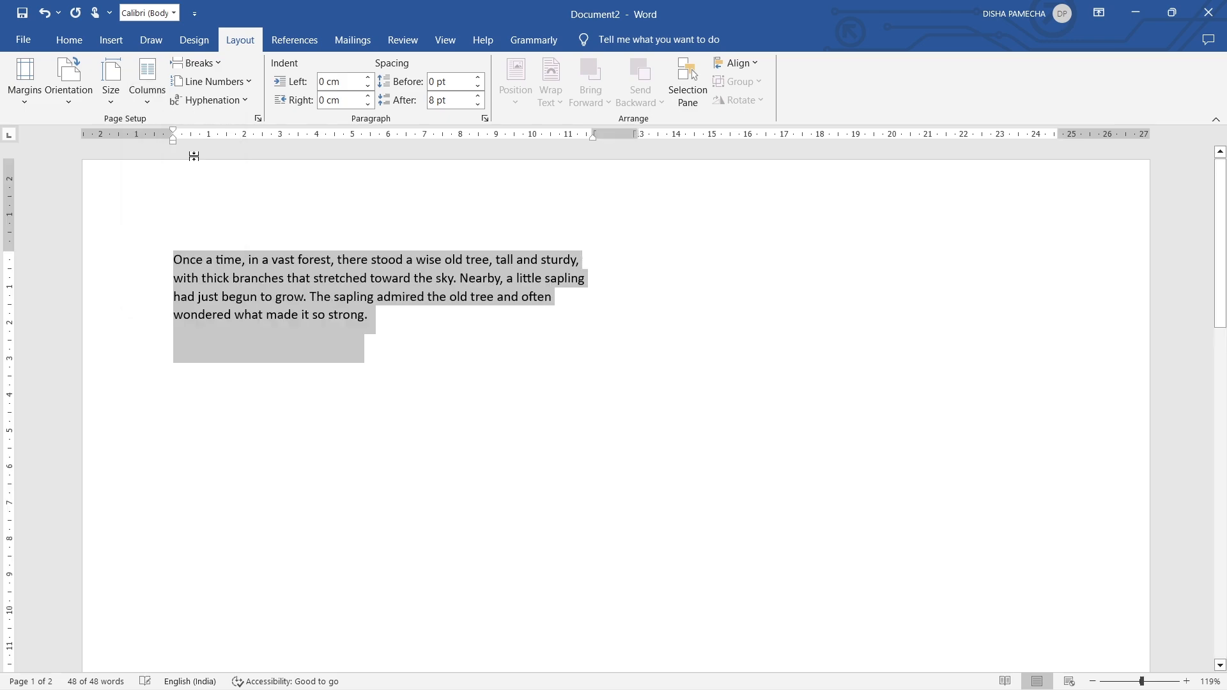
{"action": "left_click", "coordinate": [516, 263]}
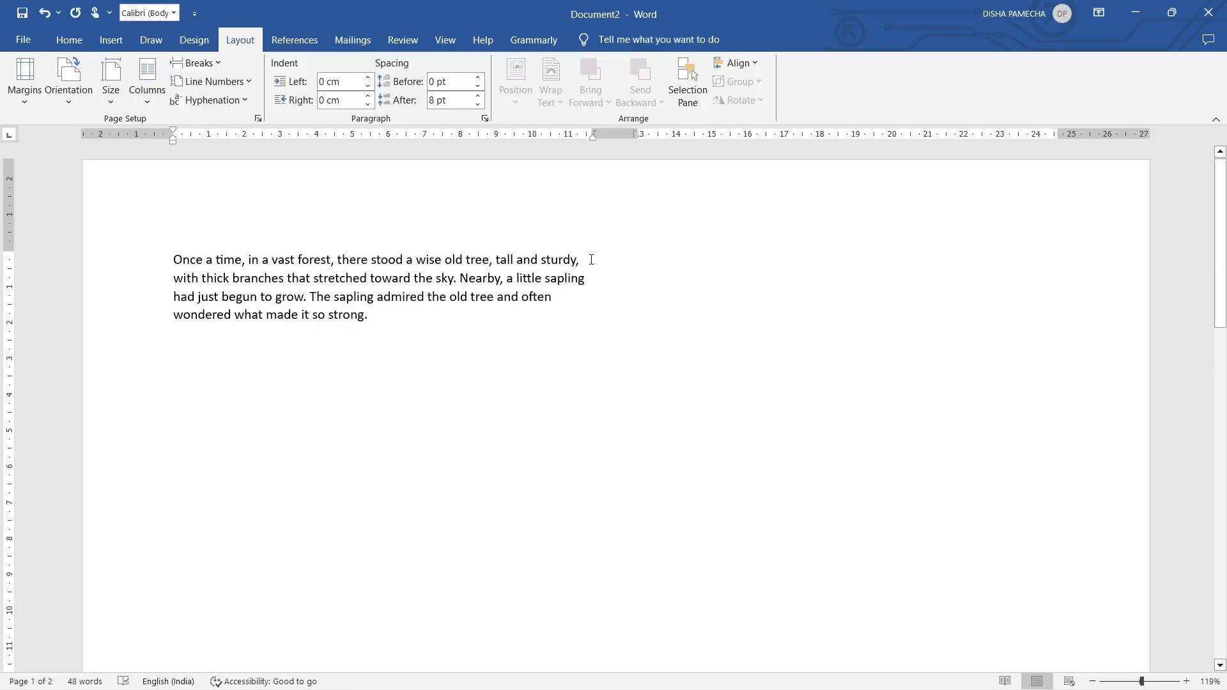
{"action": "left_click", "coordinate": [213, 64]}
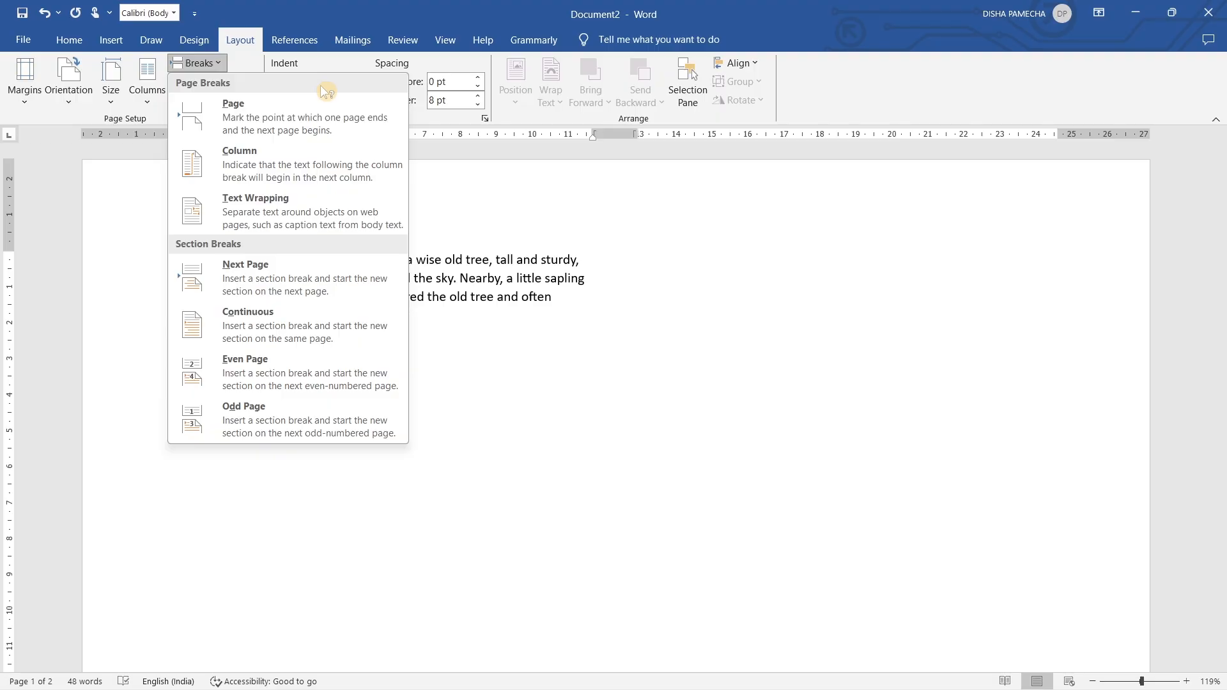
{"action": "left_click", "coordinate": [191, 62]}
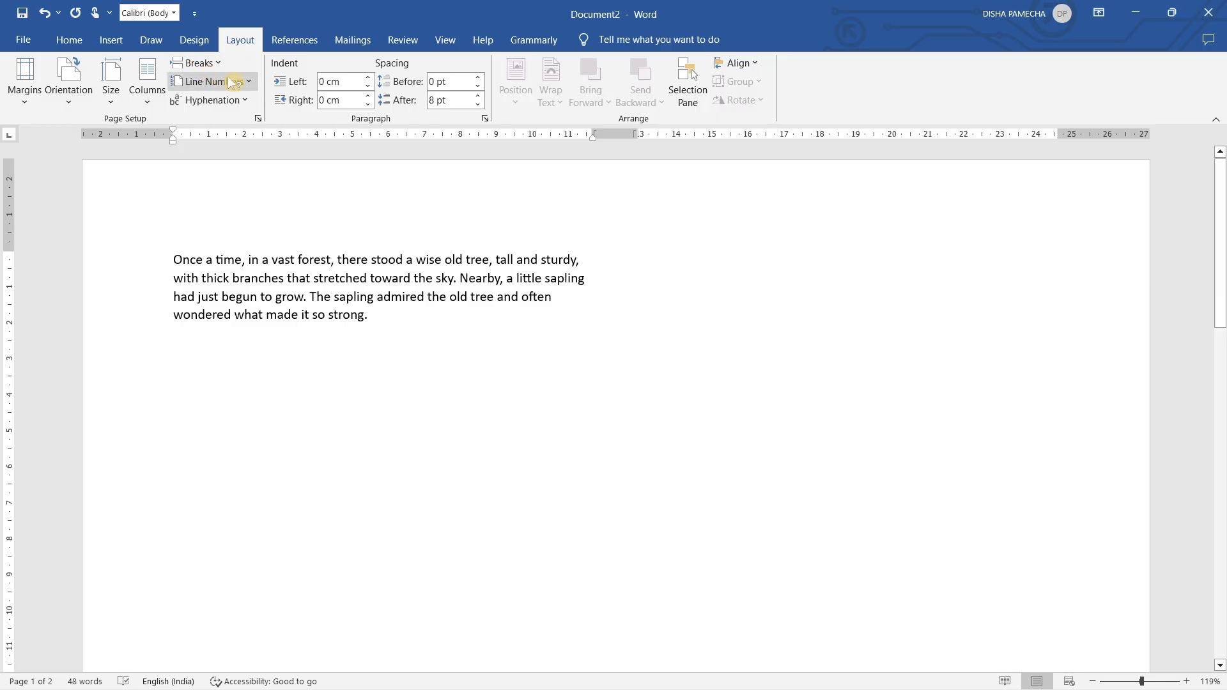
{"action": "left_click", "coordinate": [248, 81]}
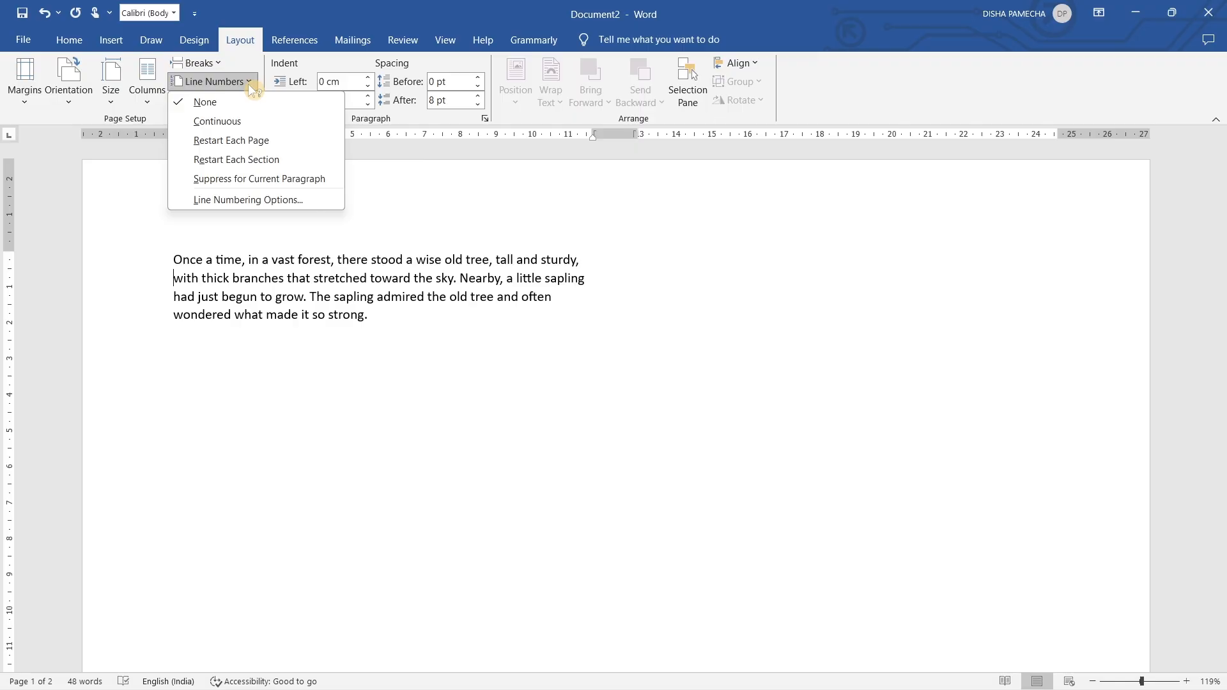
{"action": "left_click", "coordinate": [246, 82]}
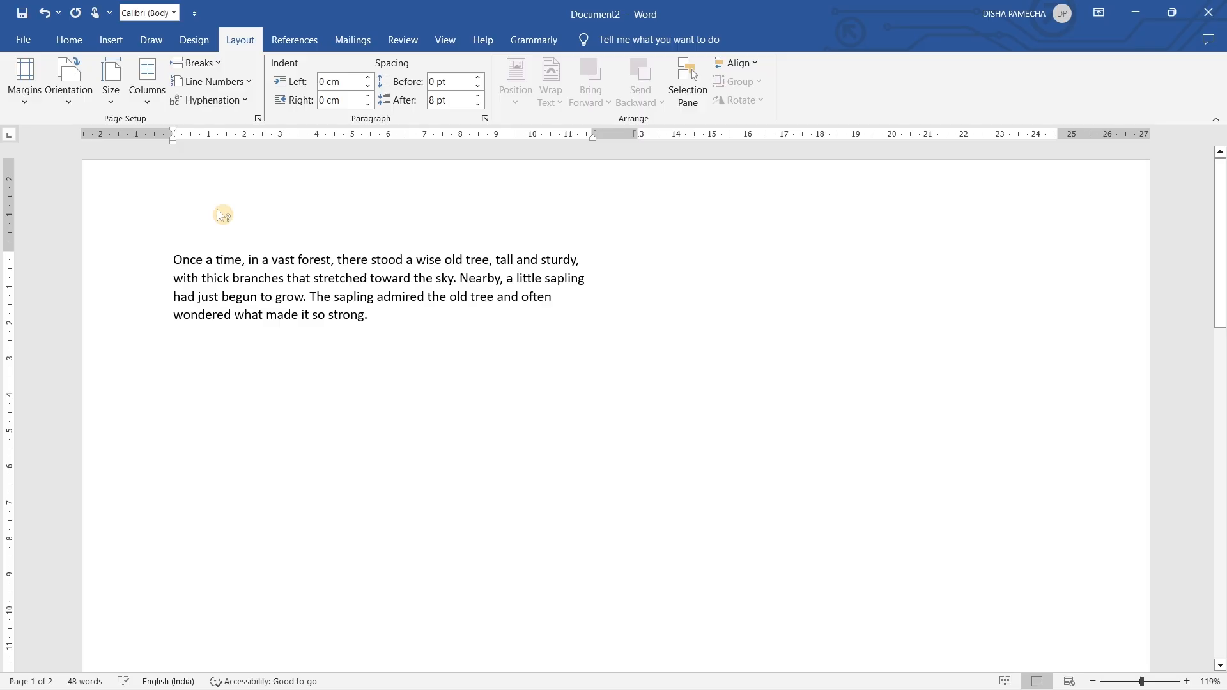
{"action": "left_click", "coordinate": [240, 100]}
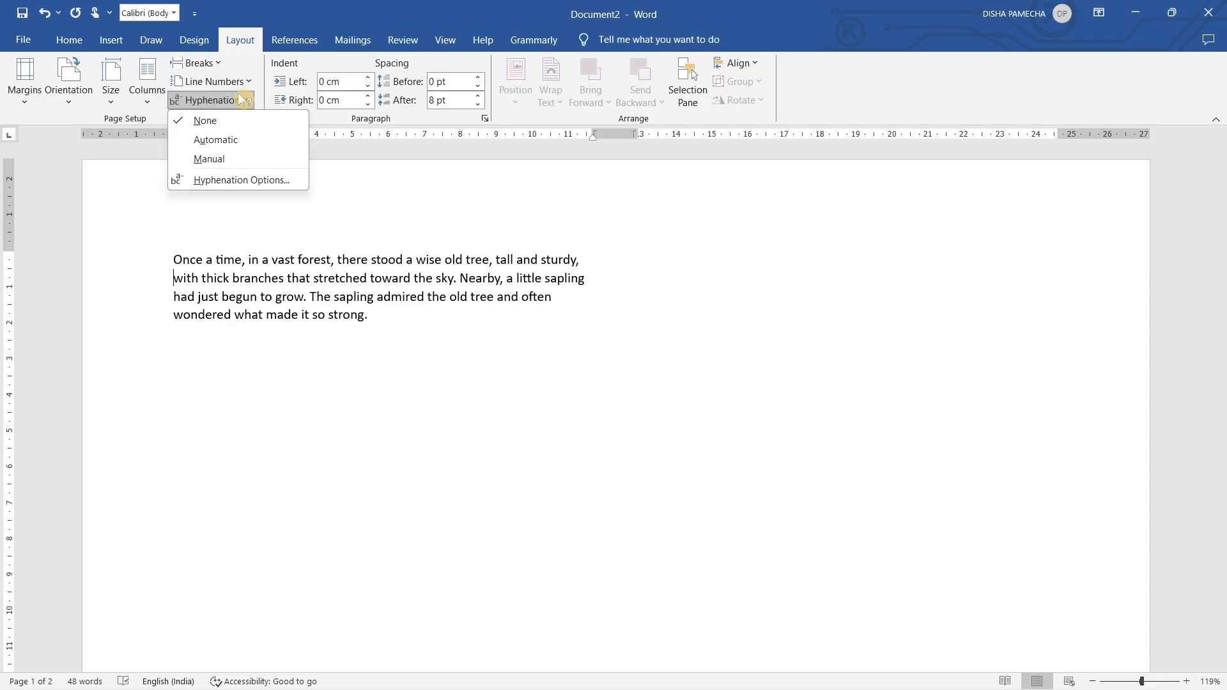
- Increase the story paragraph's left indent to 0.7 cm
{"action": "left_click", "coordinate": [367, 78]}
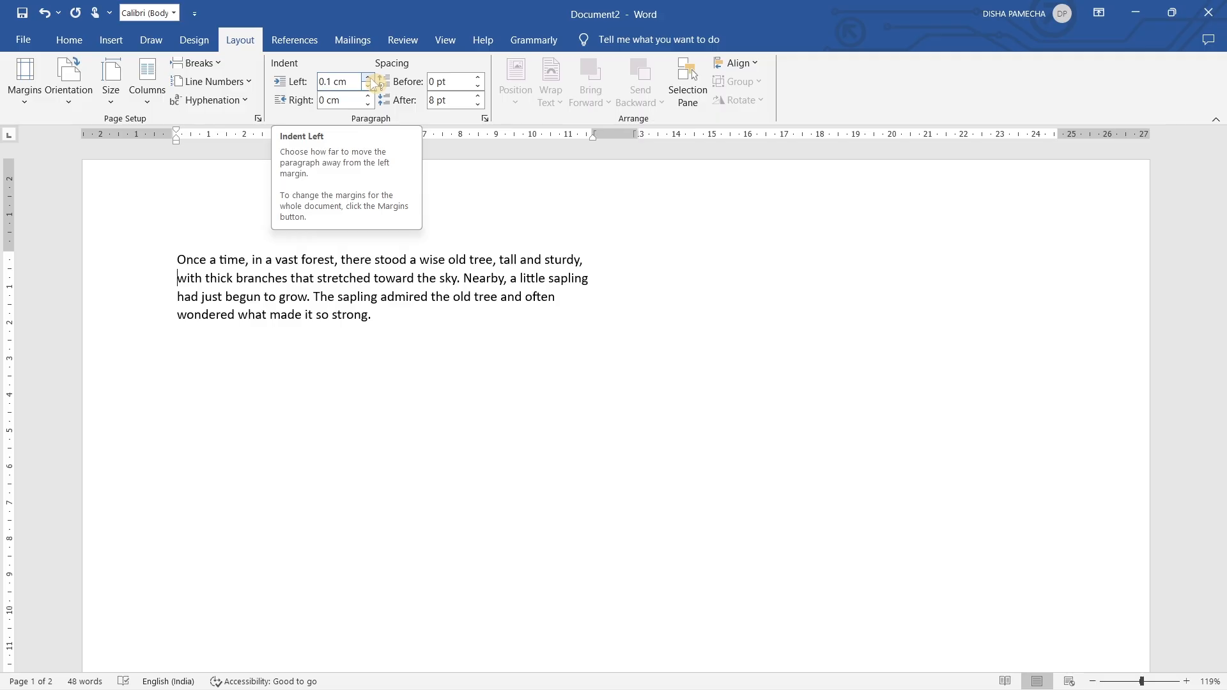
{"action": "left_click", "coordinate": [368, 77]}
{"action": "left_click", "coordinate": [368, 77]}
{"action": "left_click", "coordinate": [368, 77]}
{"action": "left_click", "coordinate": [369, 78]}
{"action": "left_click", "coordinate": [369, 77]}
{"action": "left_click_drag", "start_coordinate": [368, 78], "coordinate": [368, 87]}
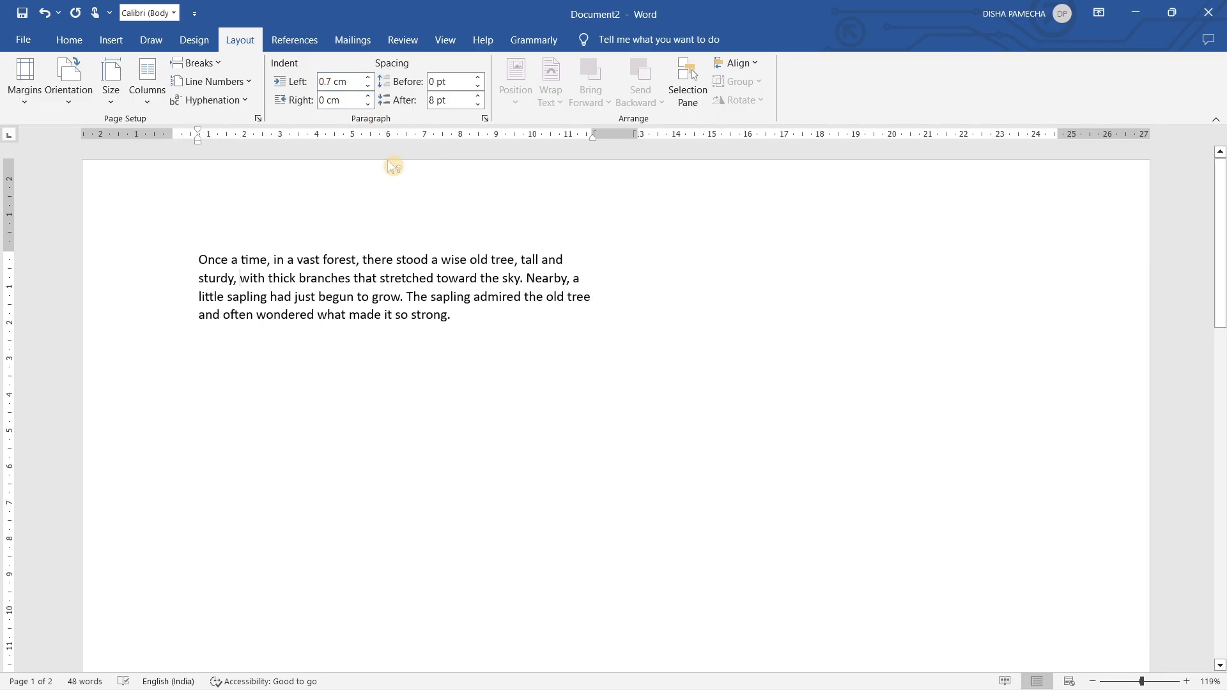
- Set the story paragraph's spacing to 12 pt before and 8 pt after
{"action": "left_click_drag", "start_coordinate": [409, 297], "coordinate": [286, 238]}
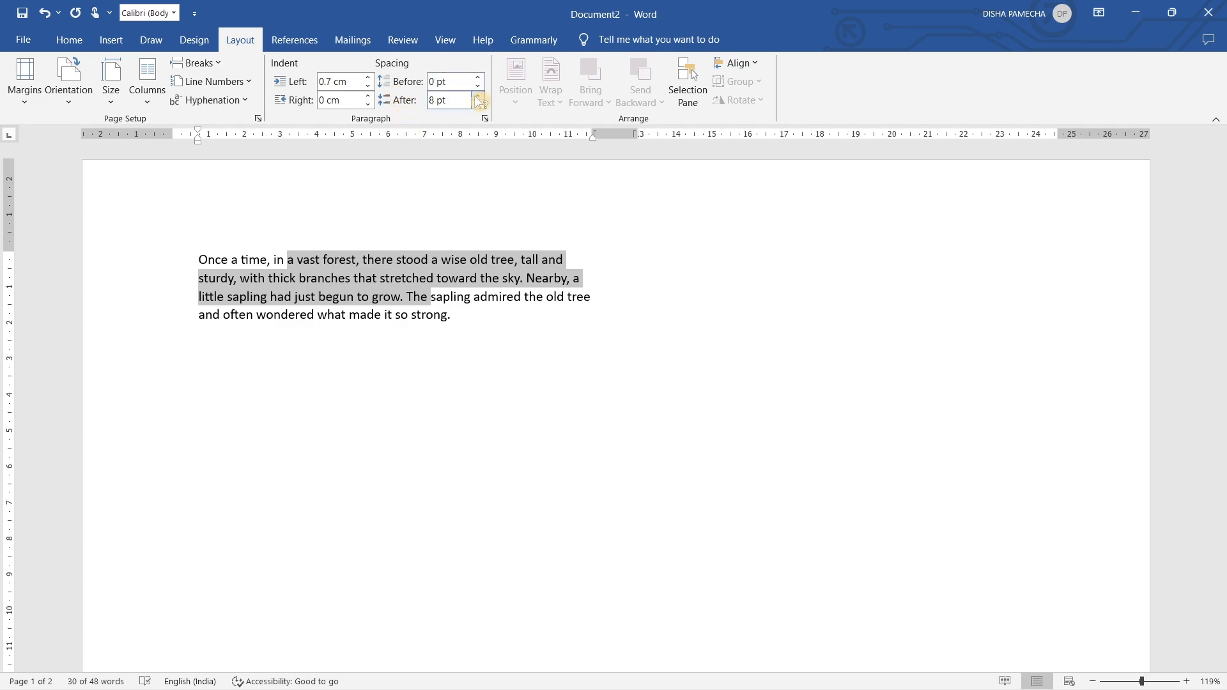
{"action": "left_click", "coordinate": [453, 82]}
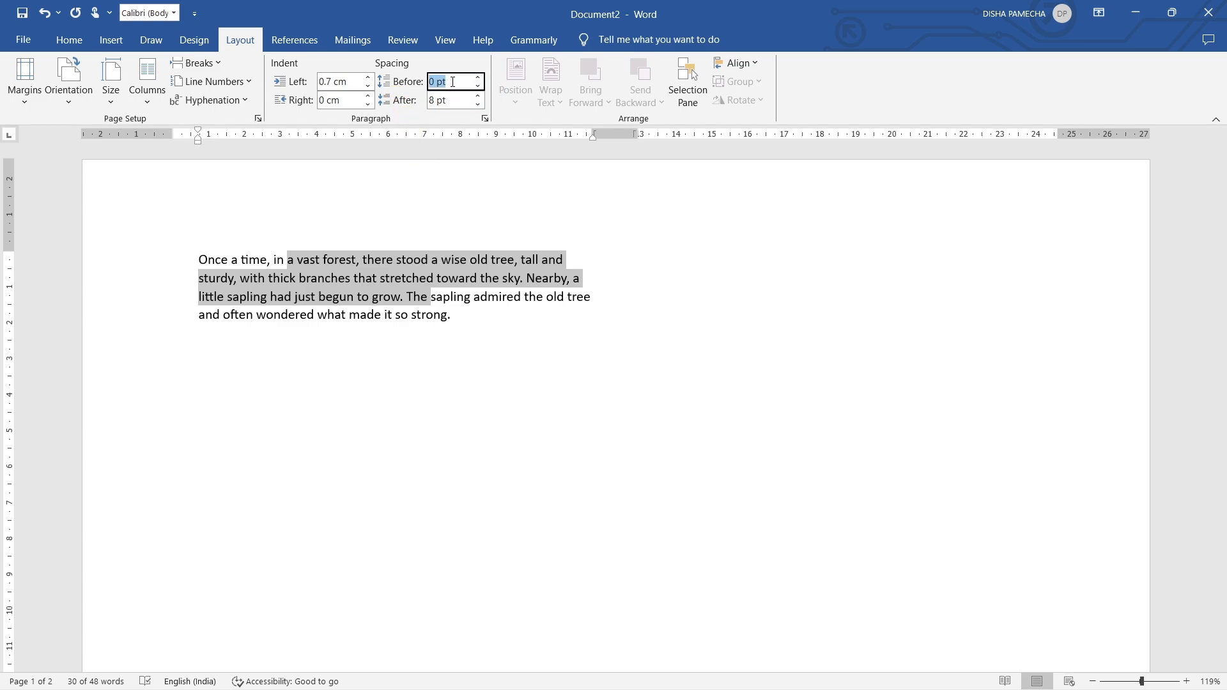
{"action": "type", "text": "12"}
{"action": "key", "text": "Tab"}
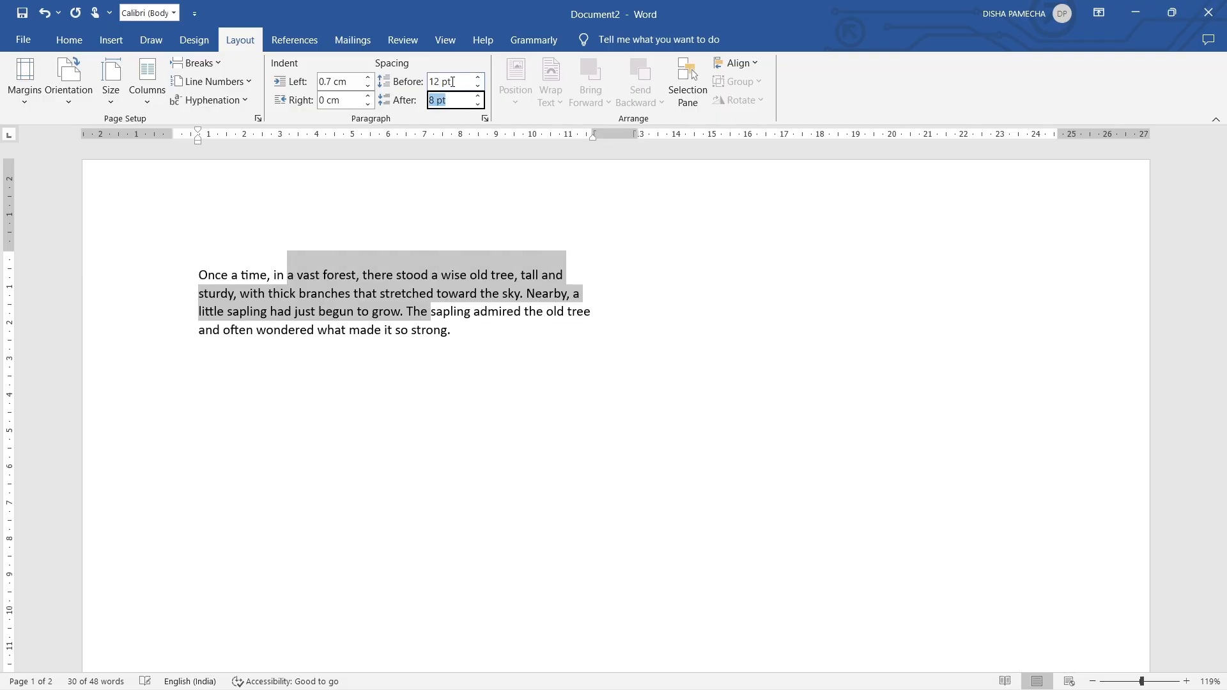
{"action": "type", "text": "8"}
{"action": "key", "text": "Tab"}
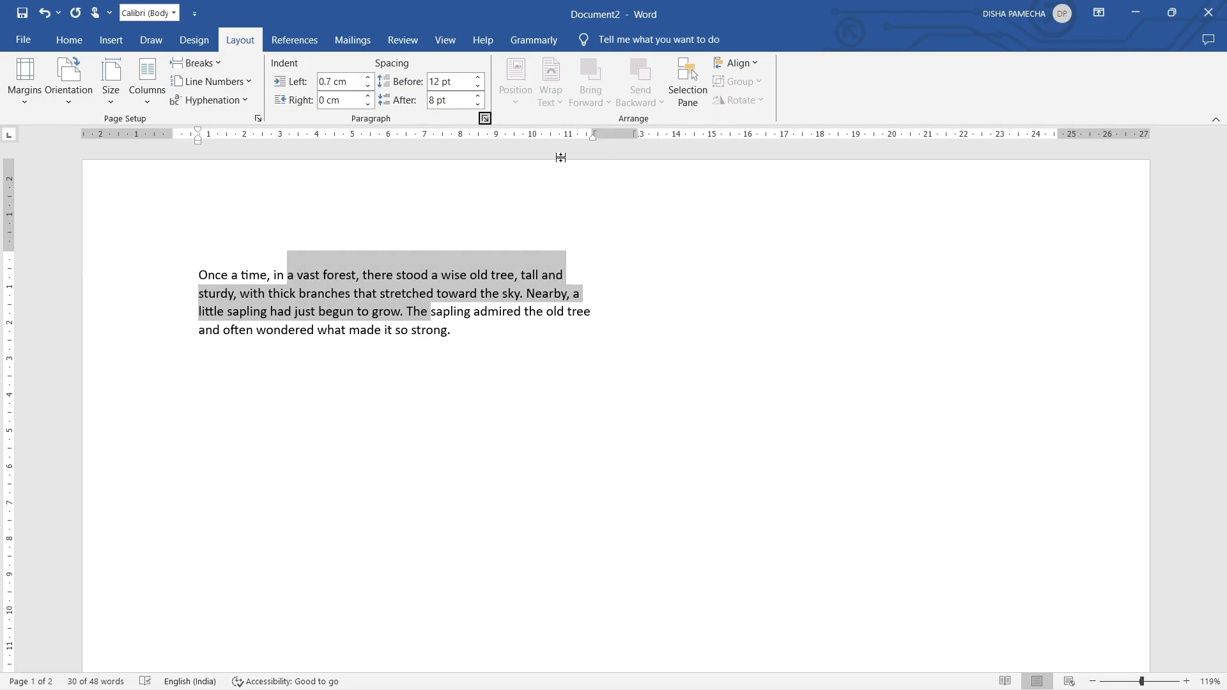
{"action": "left_click", "coordinate": [478, 246]}
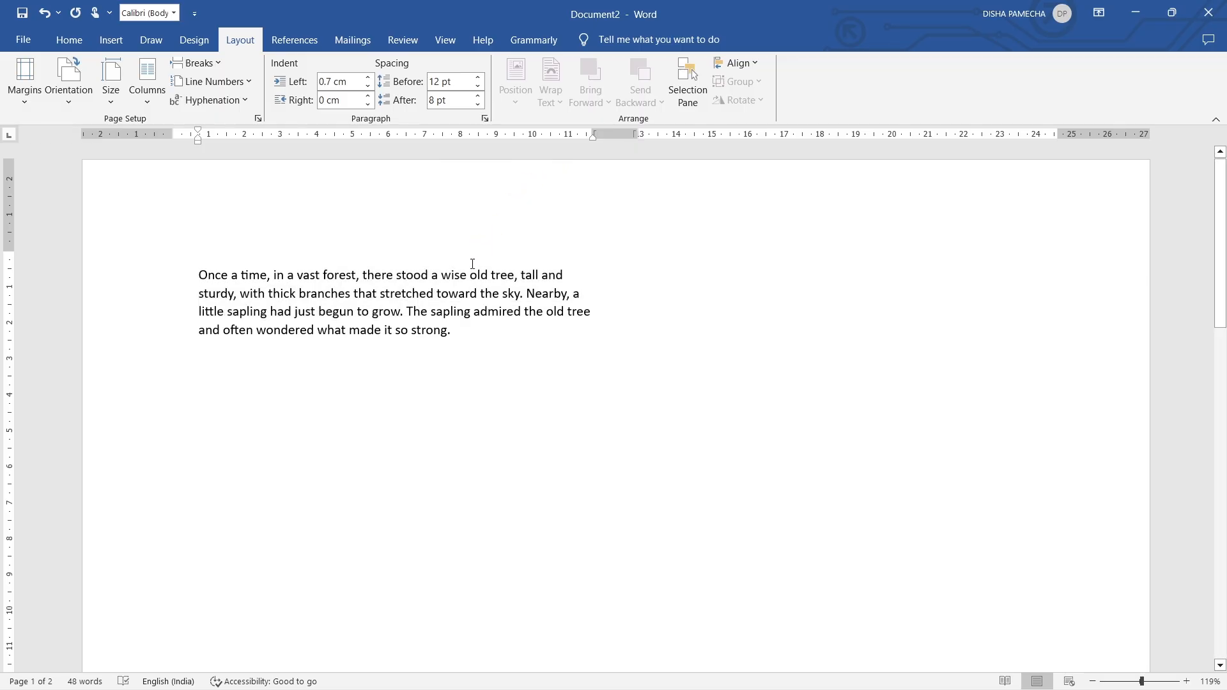
{"action": "double_click", "coordinate": [474, 268]}
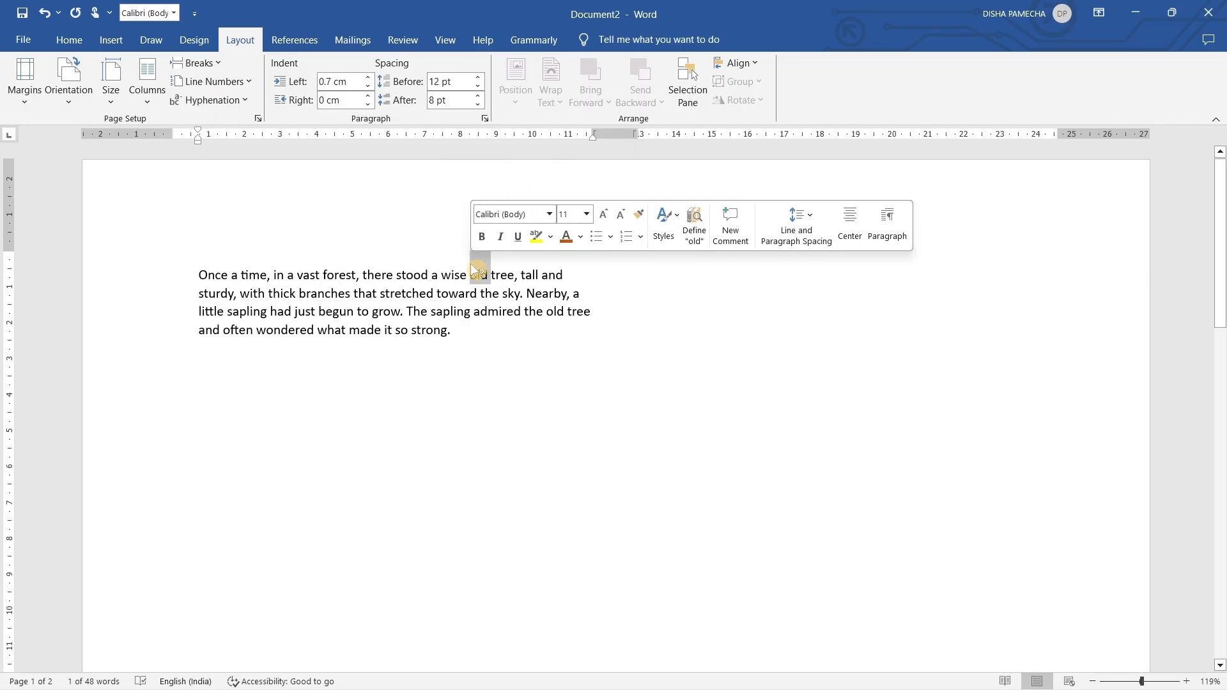
{"action": "left_click", "coordinate": [474, 311]}
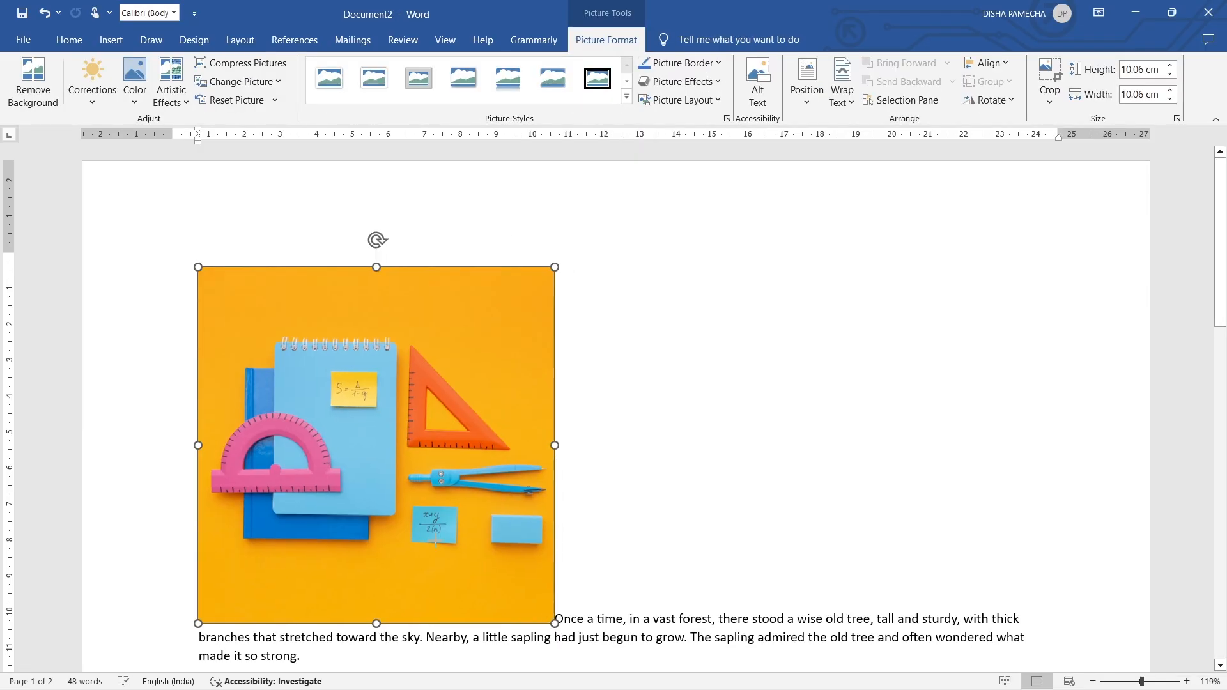
- Shrink the stationery picture to about 4.14 cm square and position it at the page's upper-left corner with text wrapping
{"action": "left_click_drag", "start_coordinate": [553, 619], "coordinate": [350, 416]}
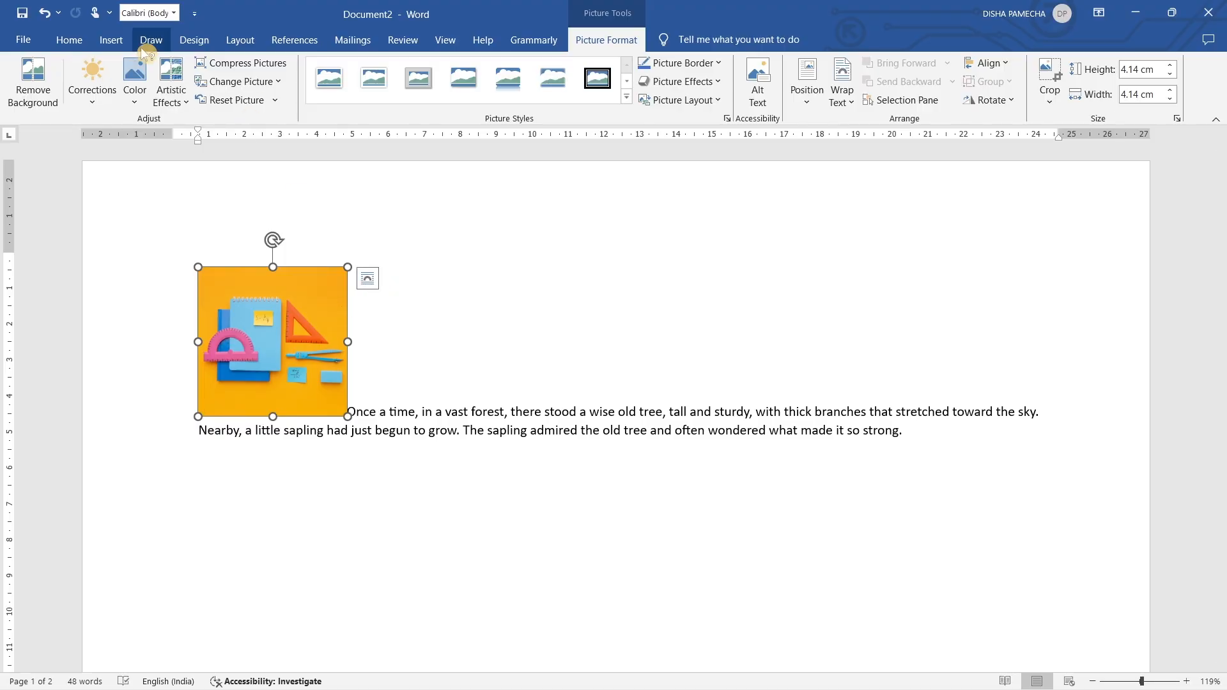
{"action": "left_click", "coordinate": [112, 46]}
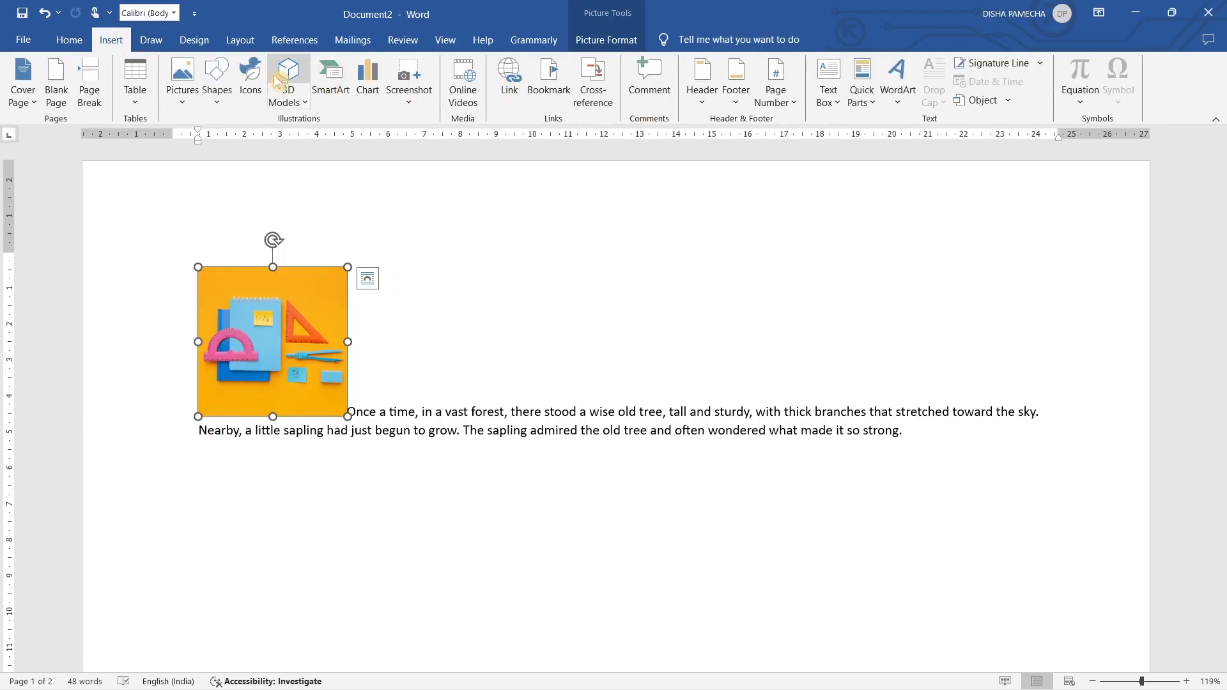
{"action": "left_click", "coordinate": [238, 42]}
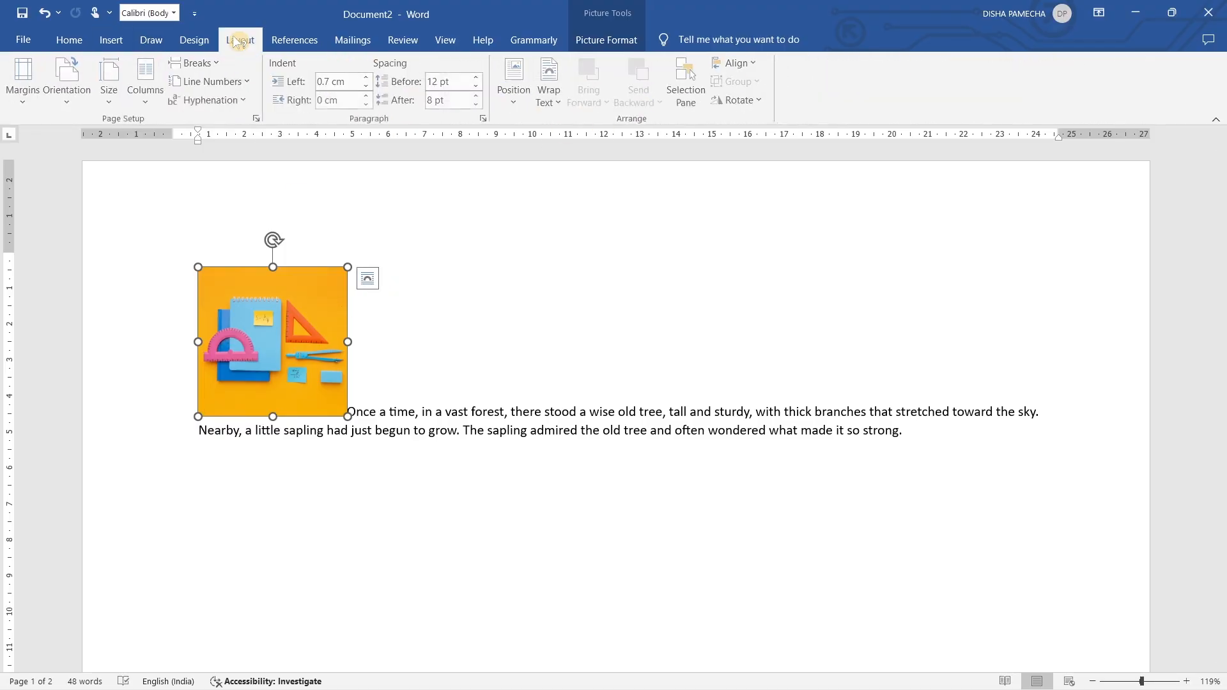
{"action": "left_click", "coordinate": [515, 86]}
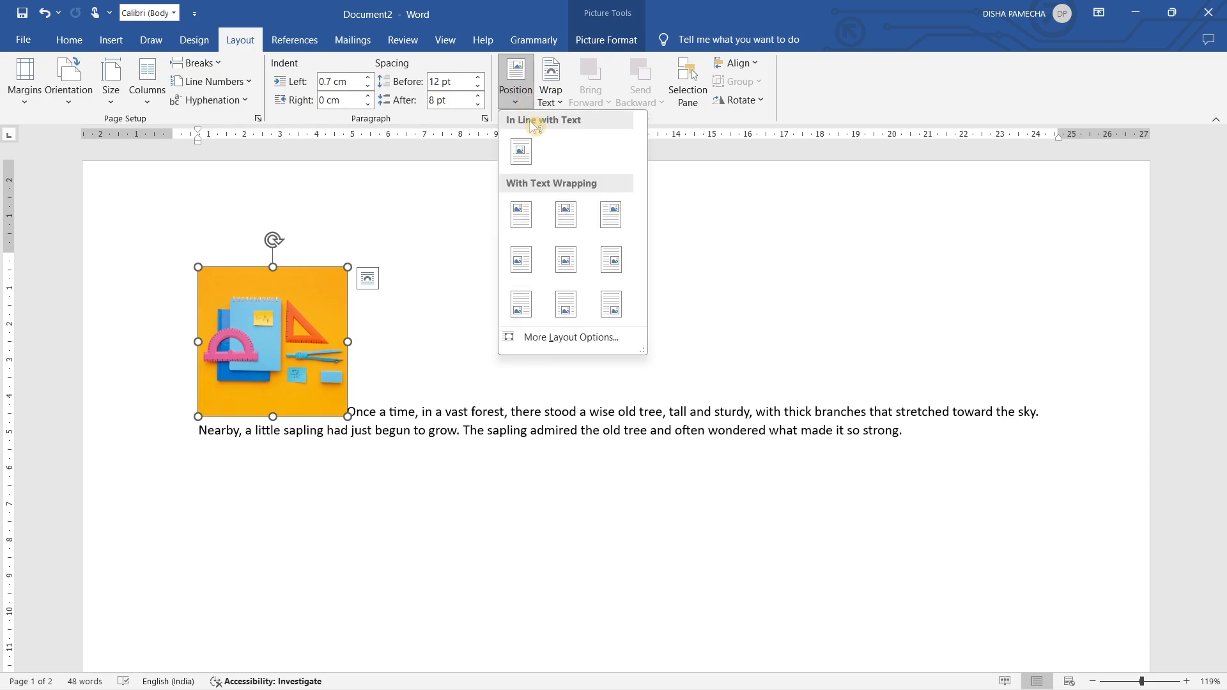
{"action": "left_click", "coordinate": [520, 216]}
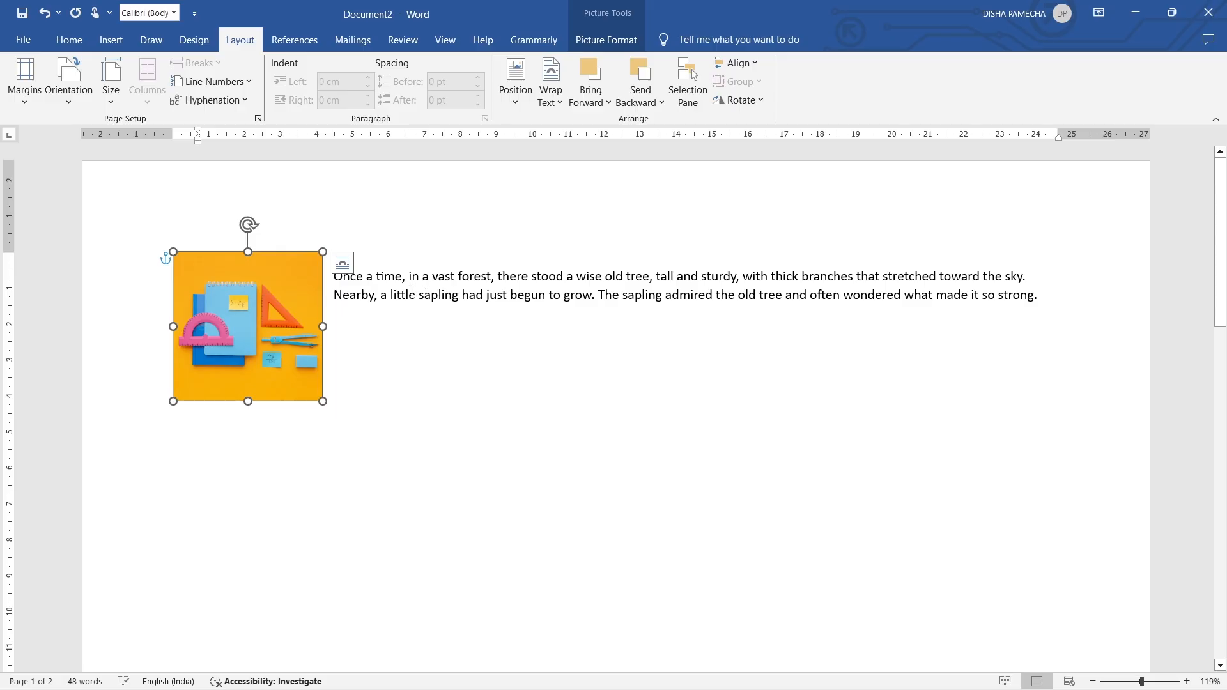
- Set the picture's text wrapping to Square and select the entire document content
{"action": "left_click", "coordinate": [543, 98]}
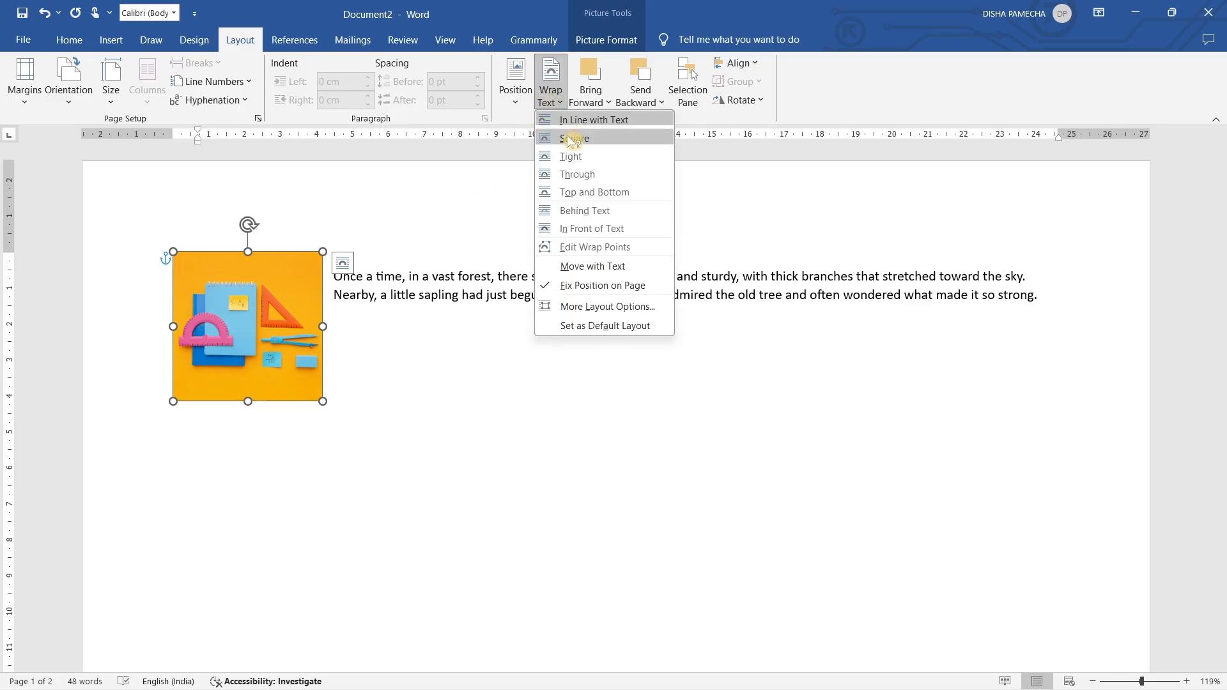
{"action": "left_click", "coordinate": [573, 140]}
{"action": "double_click", "coordinate": [513, 276]}
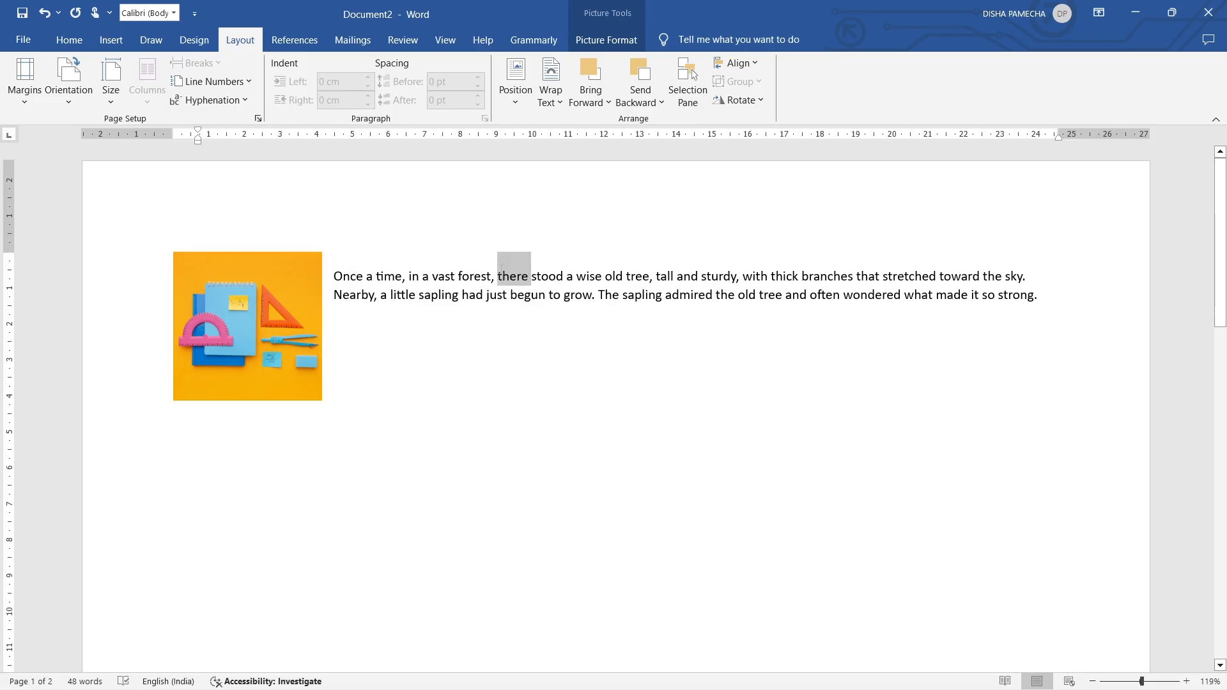
{"action": "key", "text": "ctrl+a"}
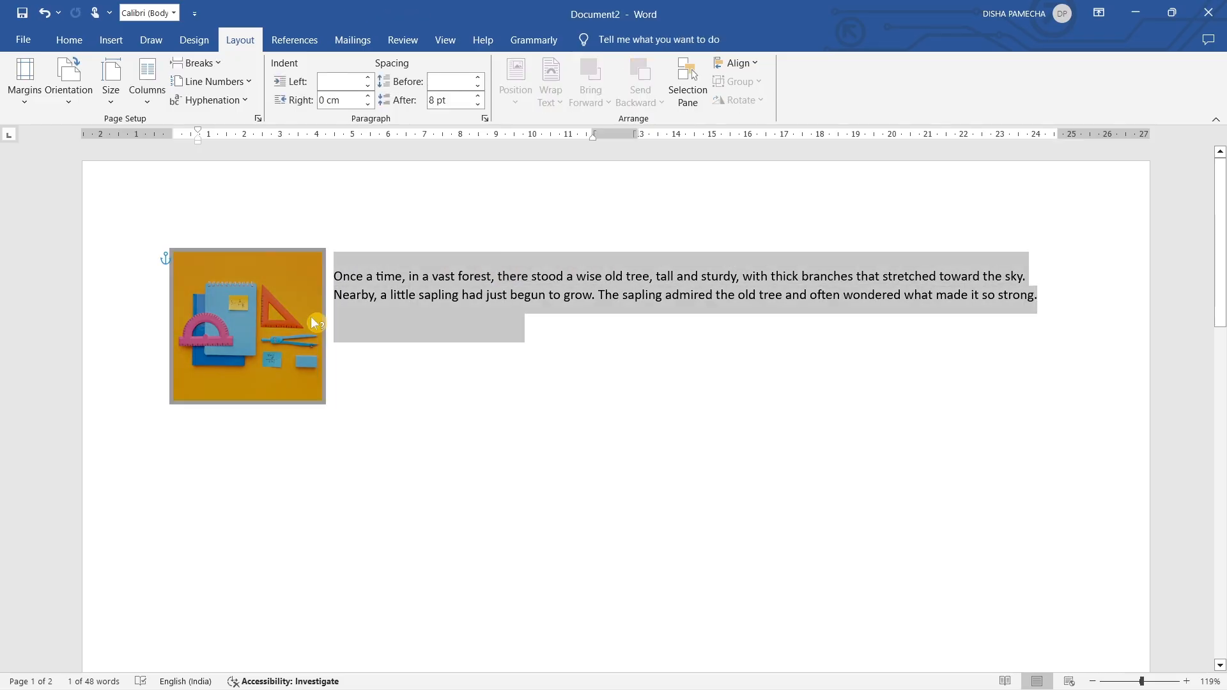
- Move the stationery picture into the middle of the story text and view the Bring Forward and Send Backward options
{"action": "left_click", "coordinate": [503, 320]}
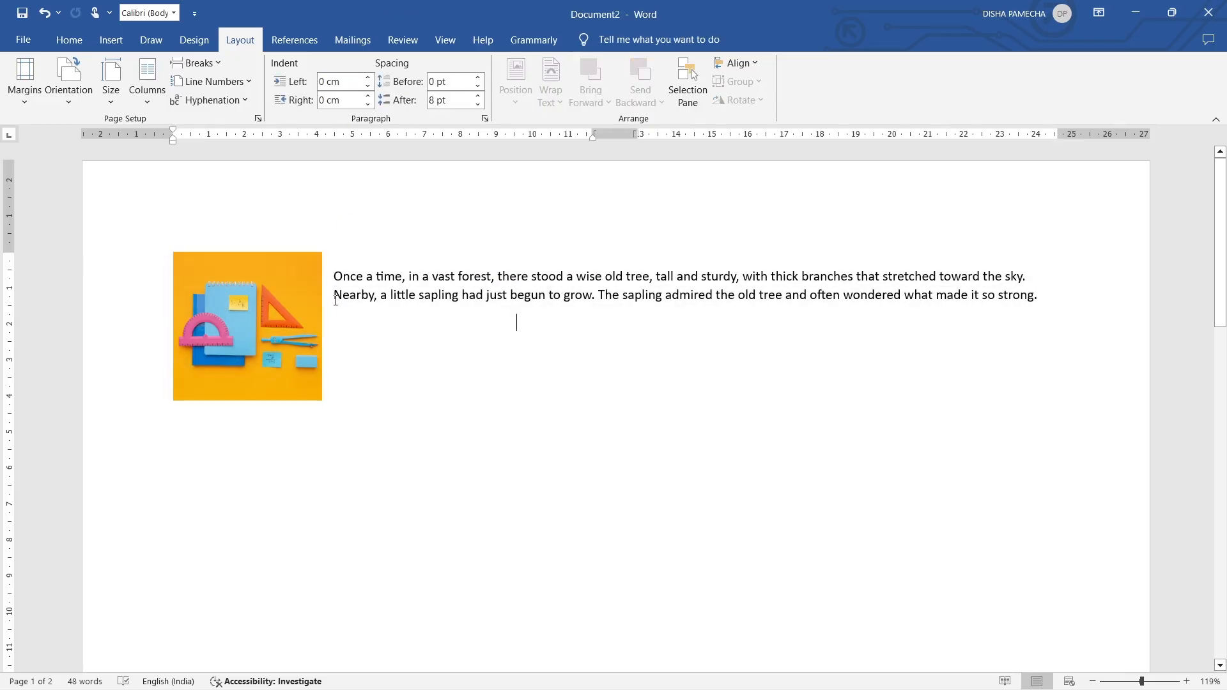
{"action": "left_click_drag", "start_coordinate": [254, 303], "coordinate": [611, 302]}
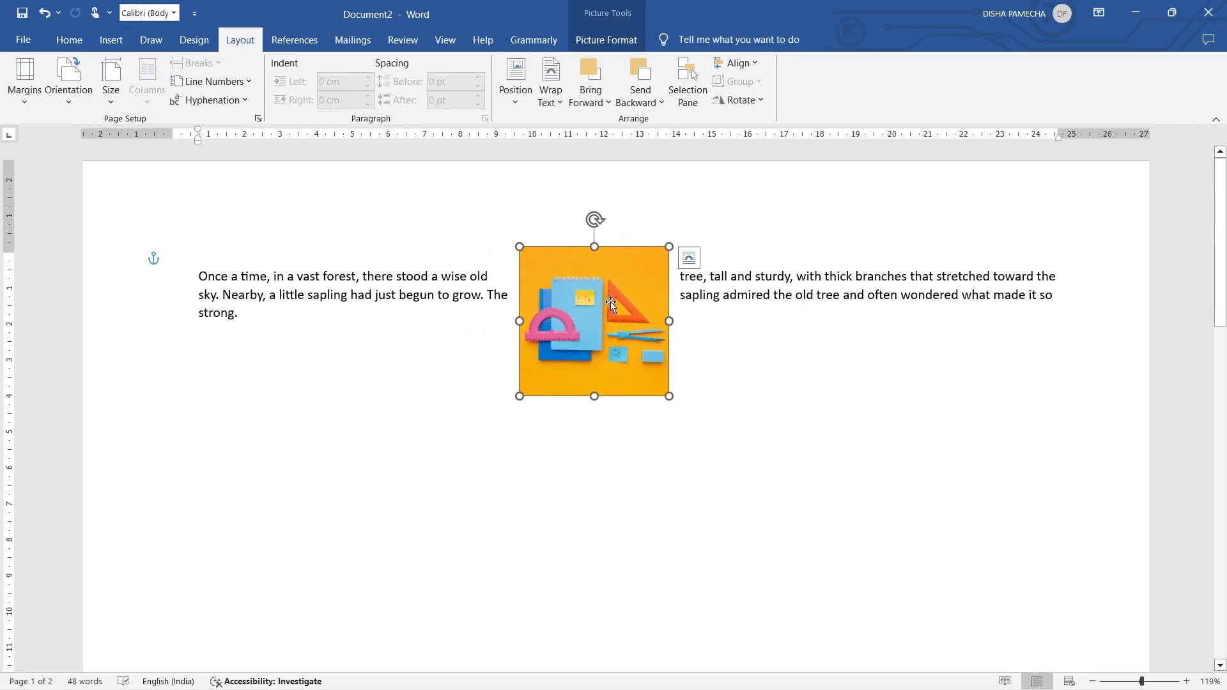
{"action": "left_click", "coordinate": [608, 103]}
{"action": "left_click", "coordinate": [650, 104]}
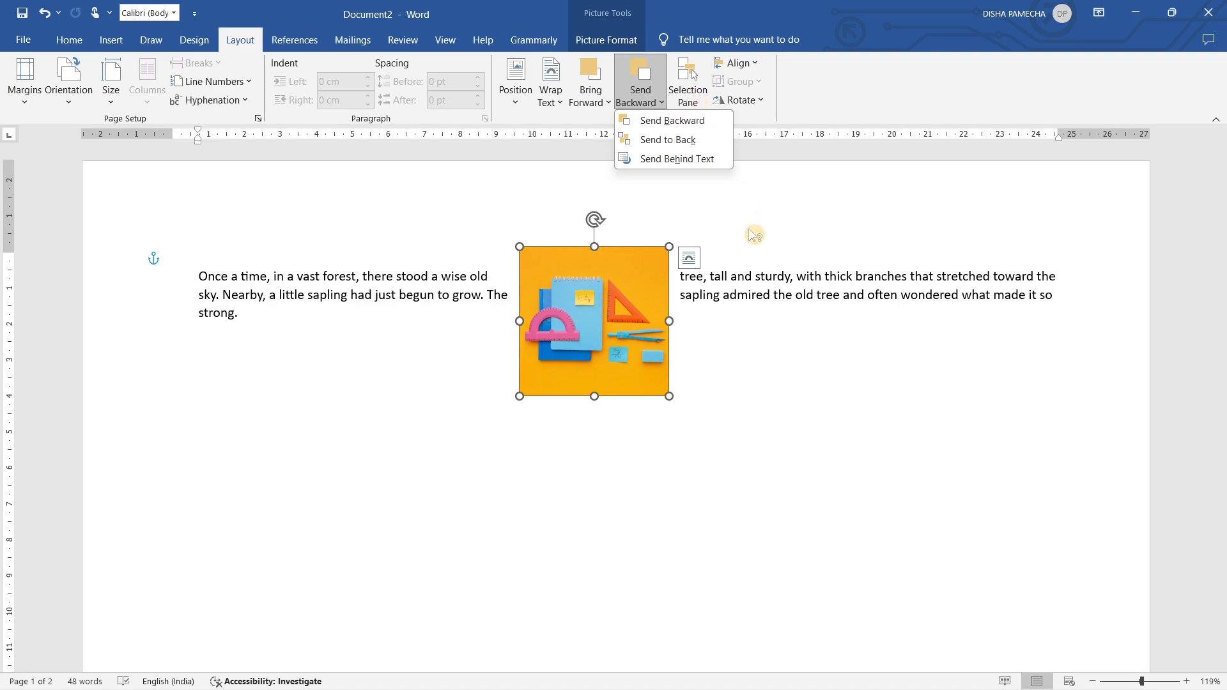
- Center the picture horizontally between the page margins with Align Center
{"action": "left_click", "coordinate": [746, 61]}
{"action": "left_click", "coordinate": [745, 61]}
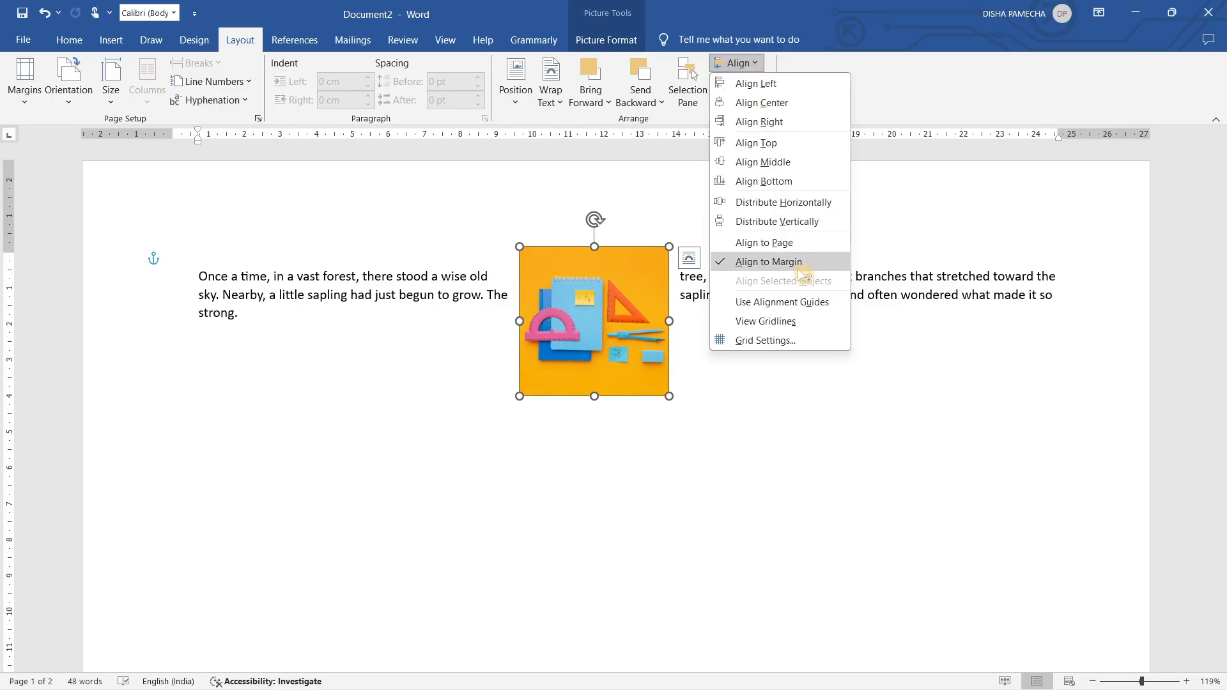
{"action": "mouse_move", "coordinate": [217, 687]}
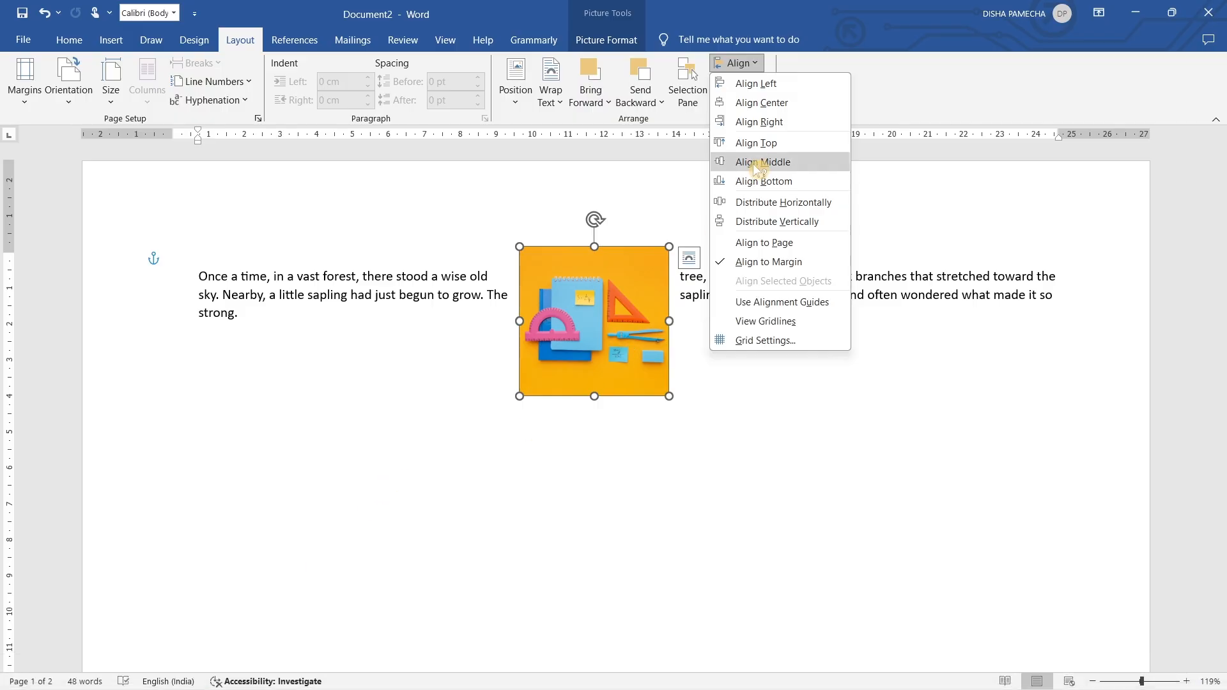
{"action": "left_click", "coordinate": [777, 101]}
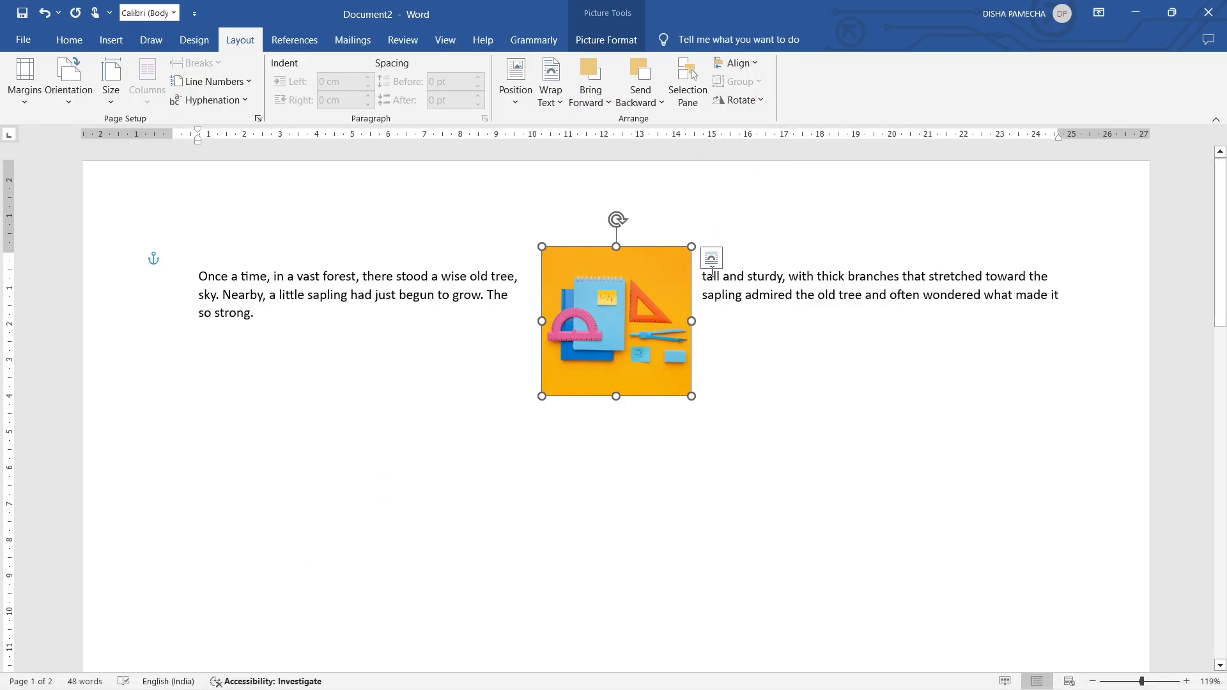
- Duplicate the picture slightly offset from the original, select both copies, and view the Group and Align options
{"action": "left_click_drag", "start_coordinate": [658, 305], "coordinate": [592, 248]}
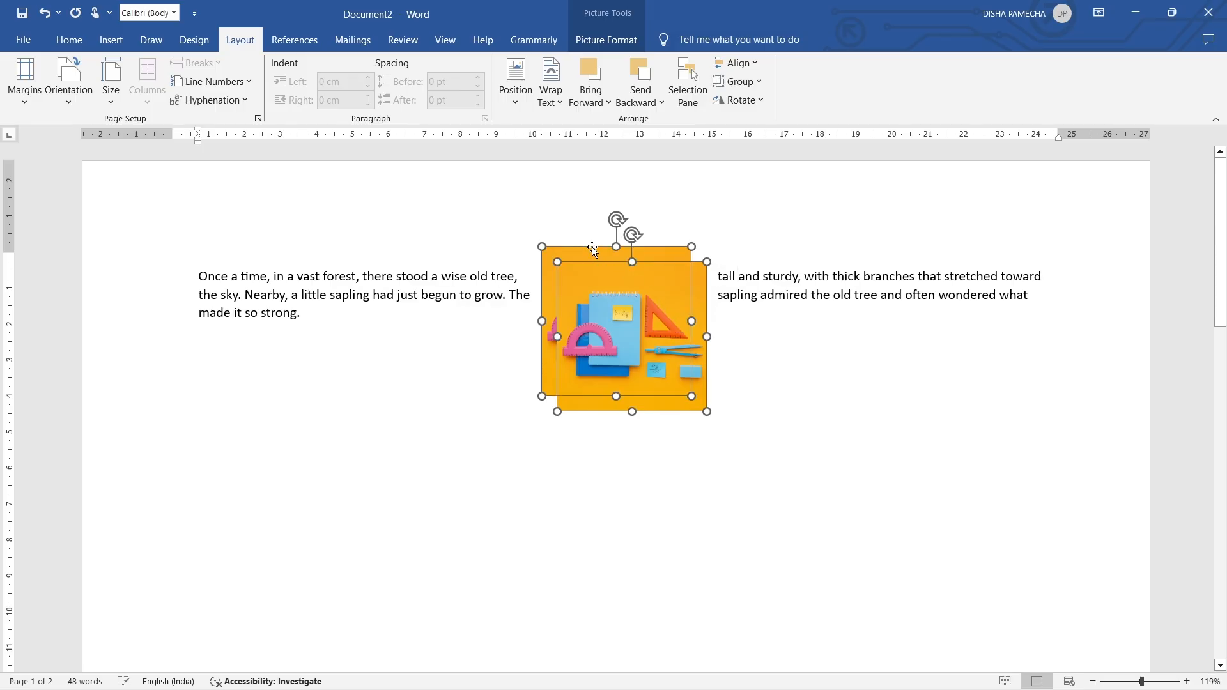
{"action": "left_click", "coordinate": [740, 82]}
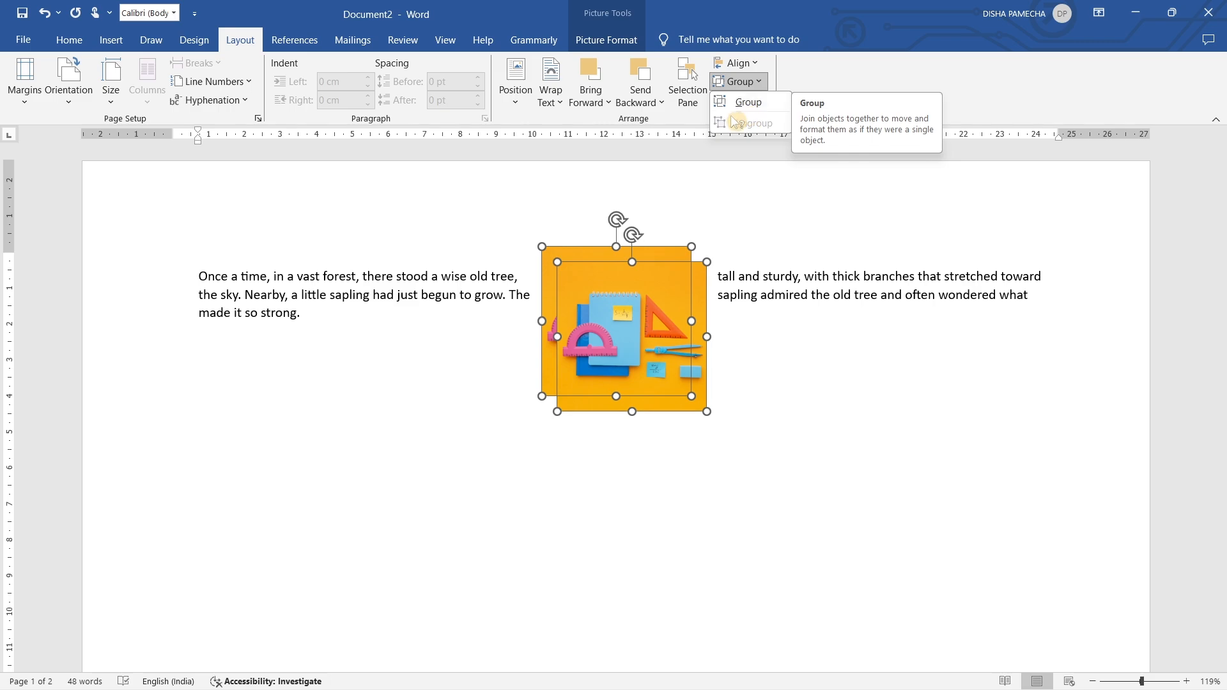
{"action": "left_click", "coordinate": [742, 71]}
{"action": "left_click", "coordinate": [744, 69]}
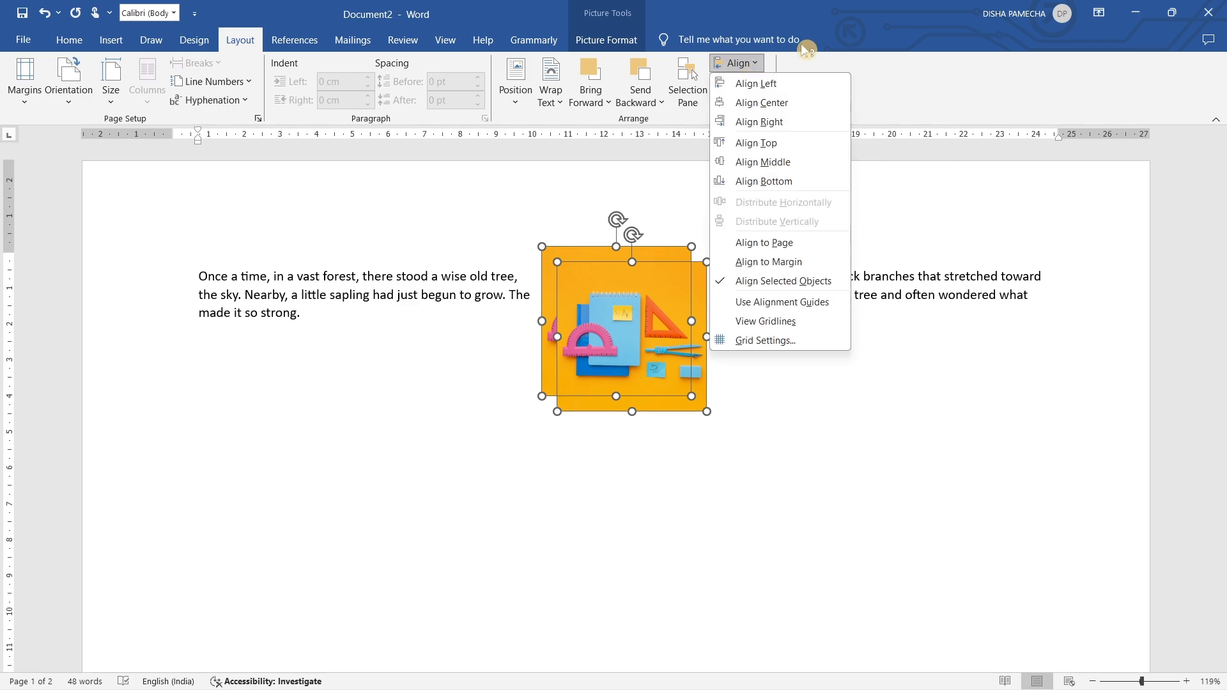
{"action": "left_click", "coordinate": [876, 52]}
- Preview Rotate Left 90° on the overlapping pictures without applying it, and deselect them
{"action": "left_click", "coordinate": [751, 101]}
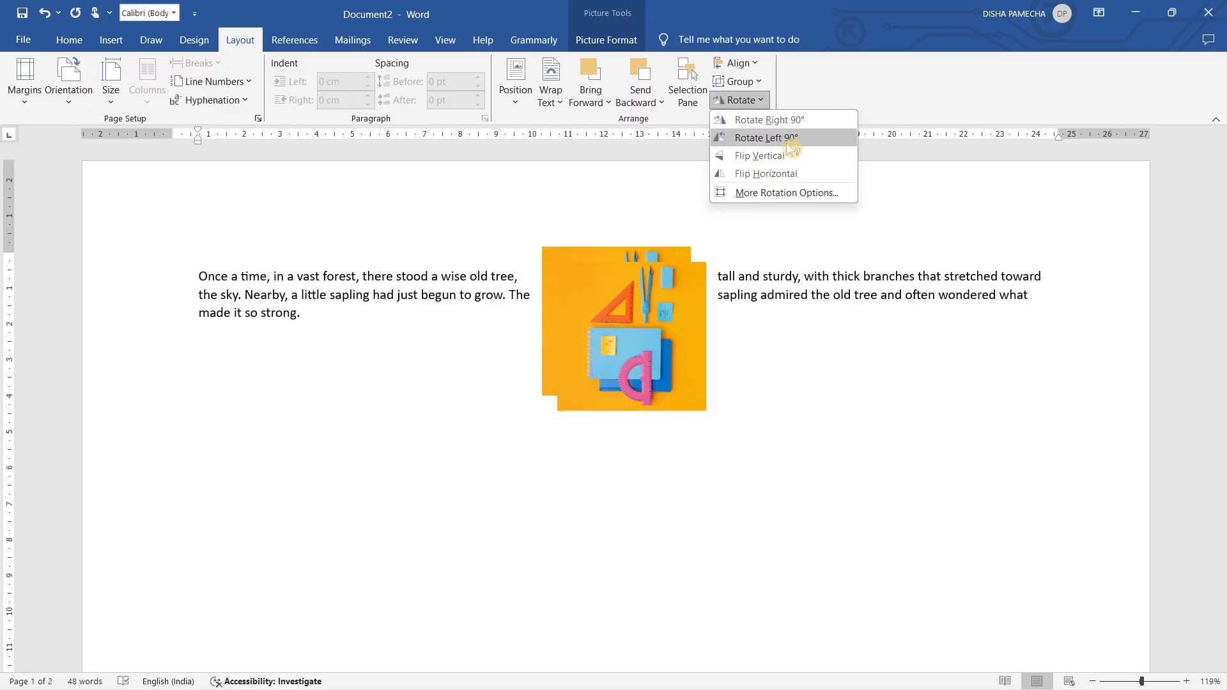
{"action": "left_click", "coordinate": [563, 218]}
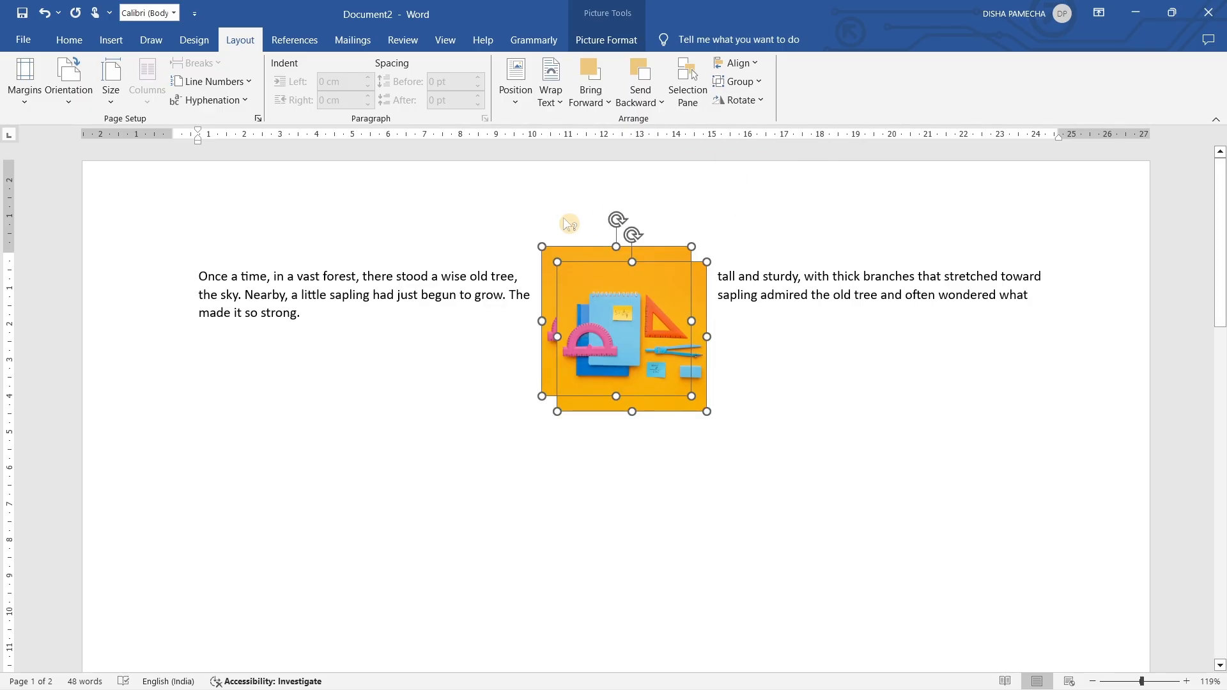
{"action": "left_click", "coordinate": [495, 389]}
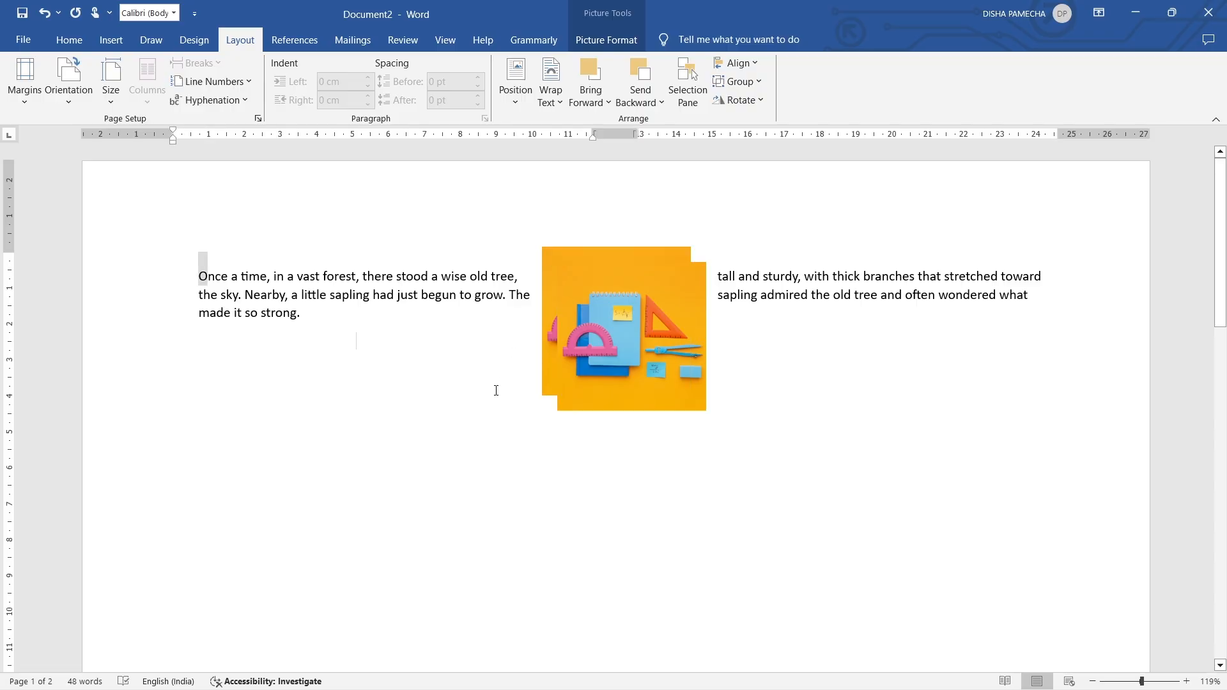